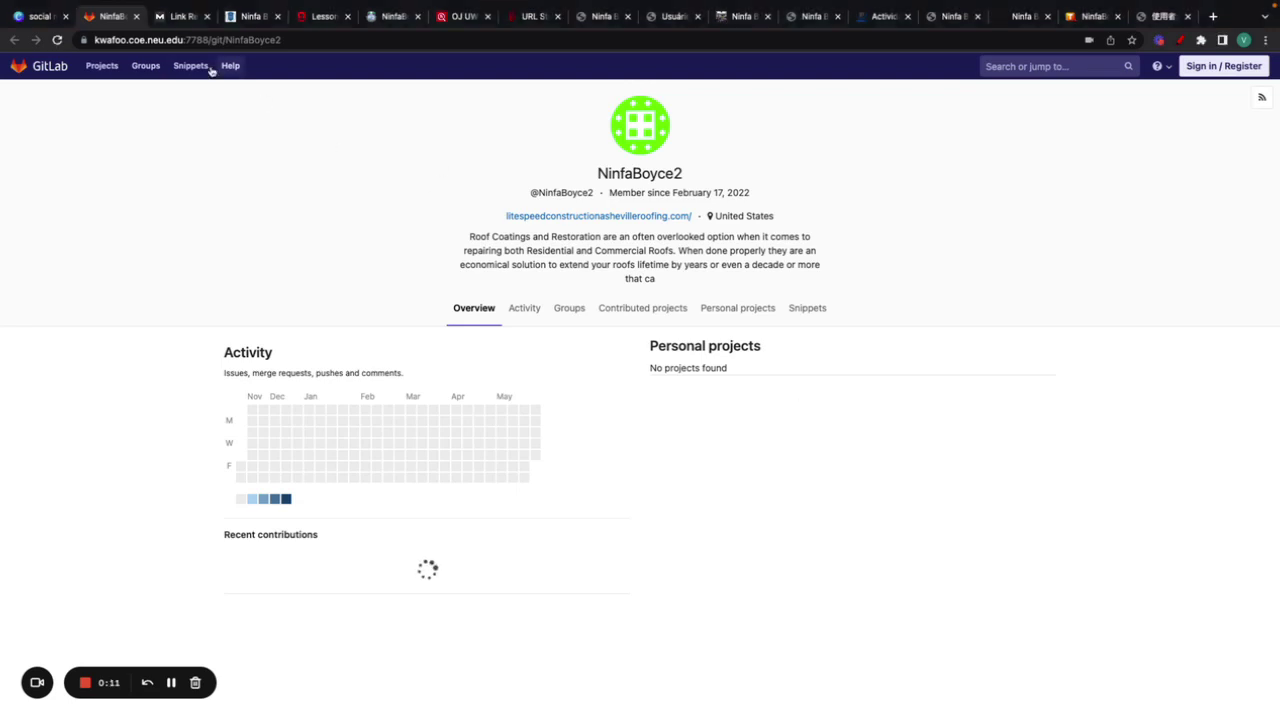
- Check the GitLab profile's Moz metrics, noting Domain Authority 71, then view the lwccareers copy
{"action": "left_click", "coordinate": [176, 17]}
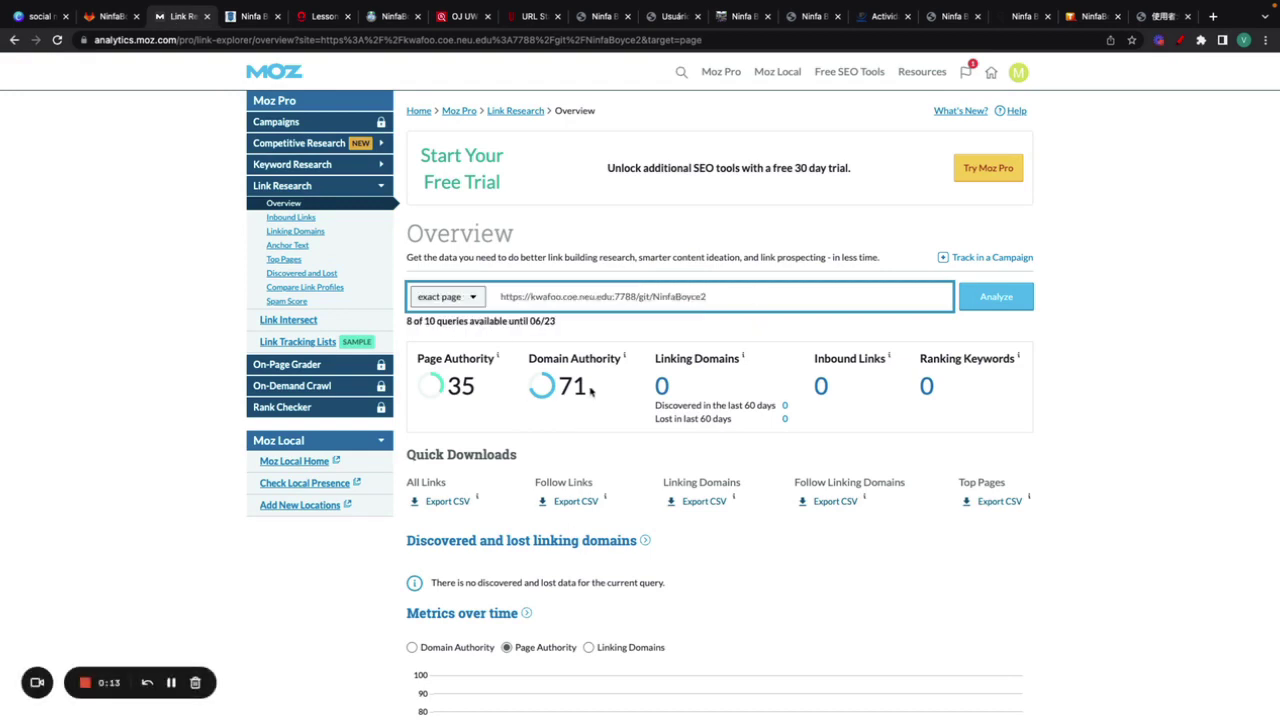
{"action": "left_click_drag", "start_coordinate": [592, 393], "coordinate": [547, 392]}
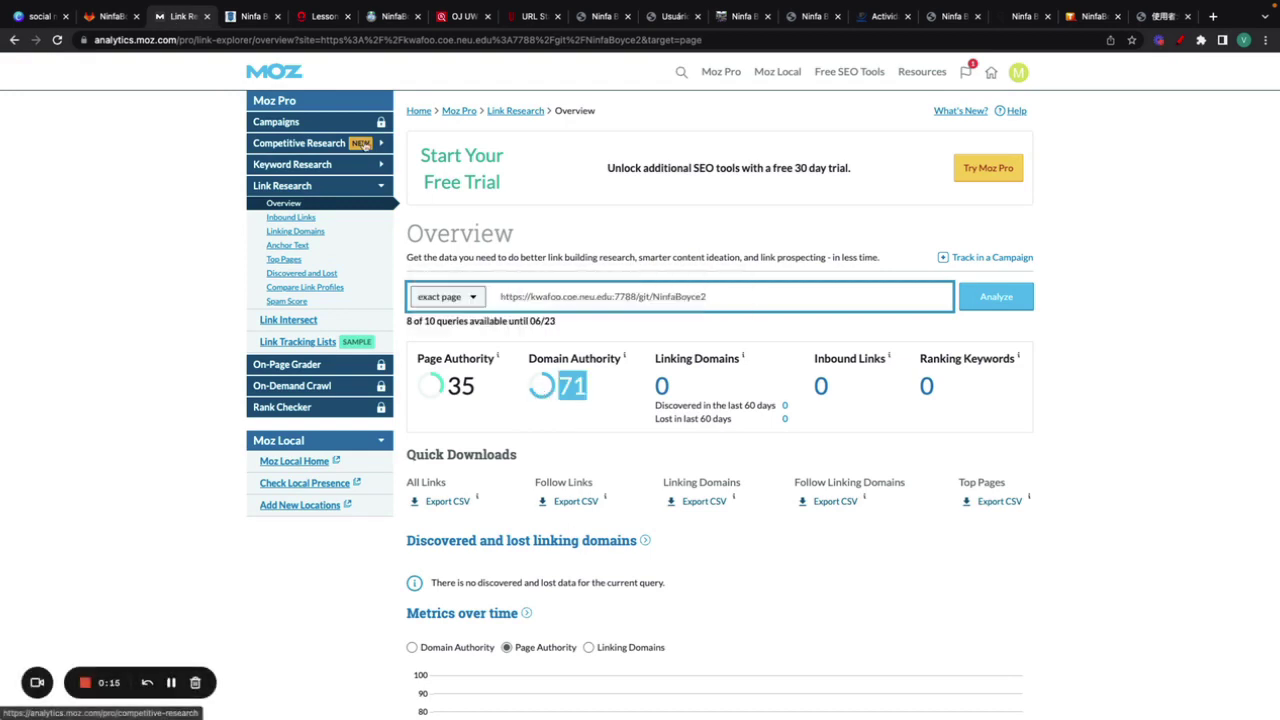
{"action": "left_click", "coordinate": [249, 18]}
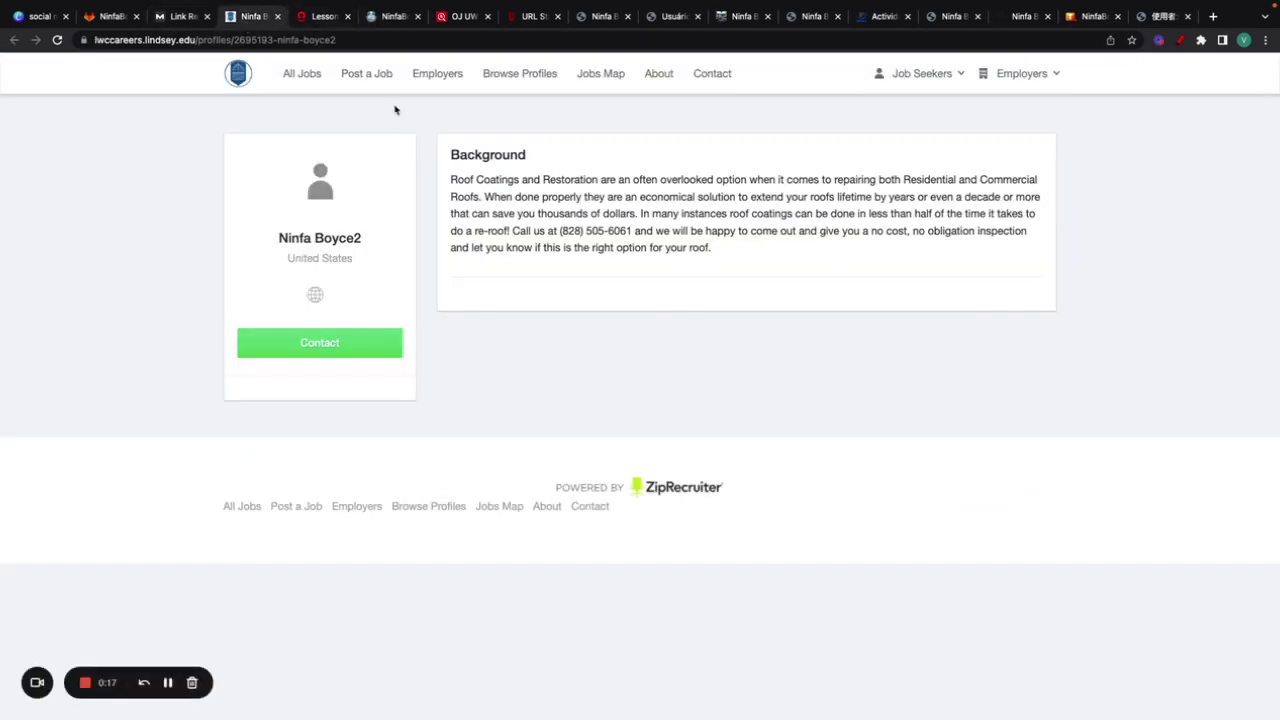
- View the CELTRAS and CISL Online copies of the roofing profile, then the GitLab copy
{"action": "left_click", "coordinate": [325, 17]}
{"action": "left_click", "coordinate": [382, 20]}
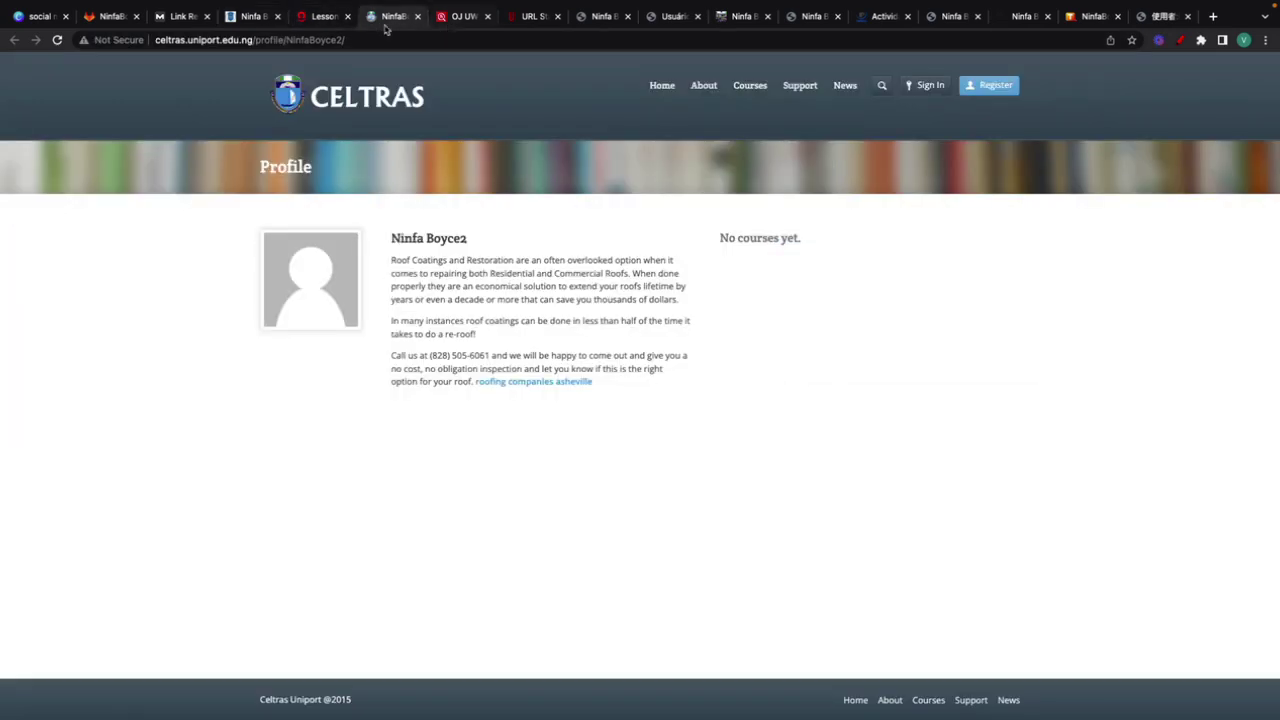
{"action": "key", "text": "ctrl+shift+Tab"}
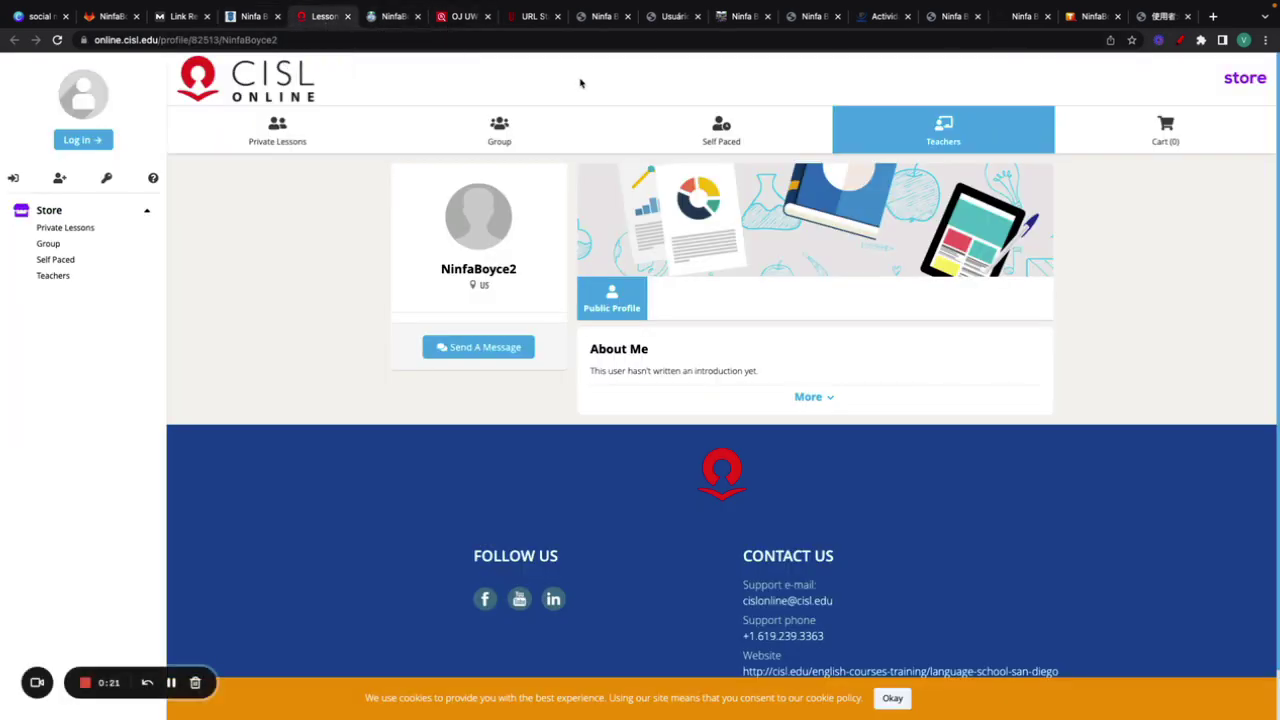
{"action": "left_click", "coordinate": [112, 18]}
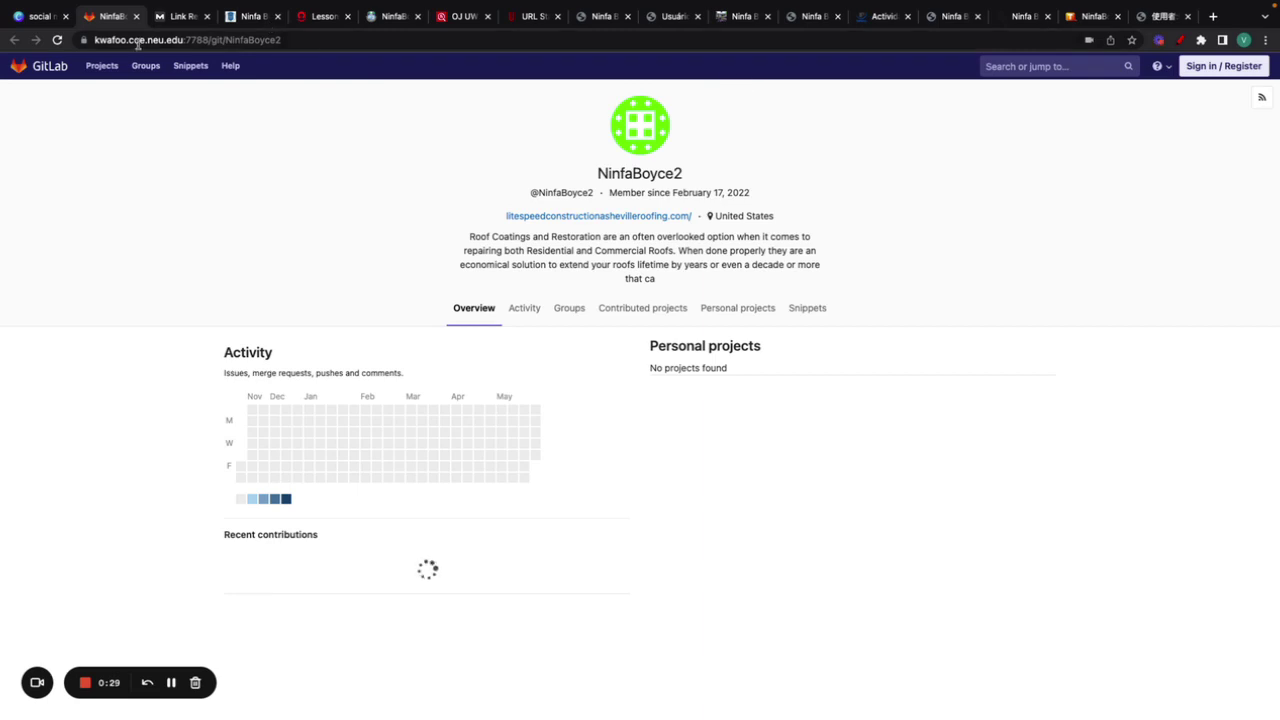
- Open GitLab's Register form and enter the account holder's full name
{"action": "left_click", "coordinate": [44, 65]}
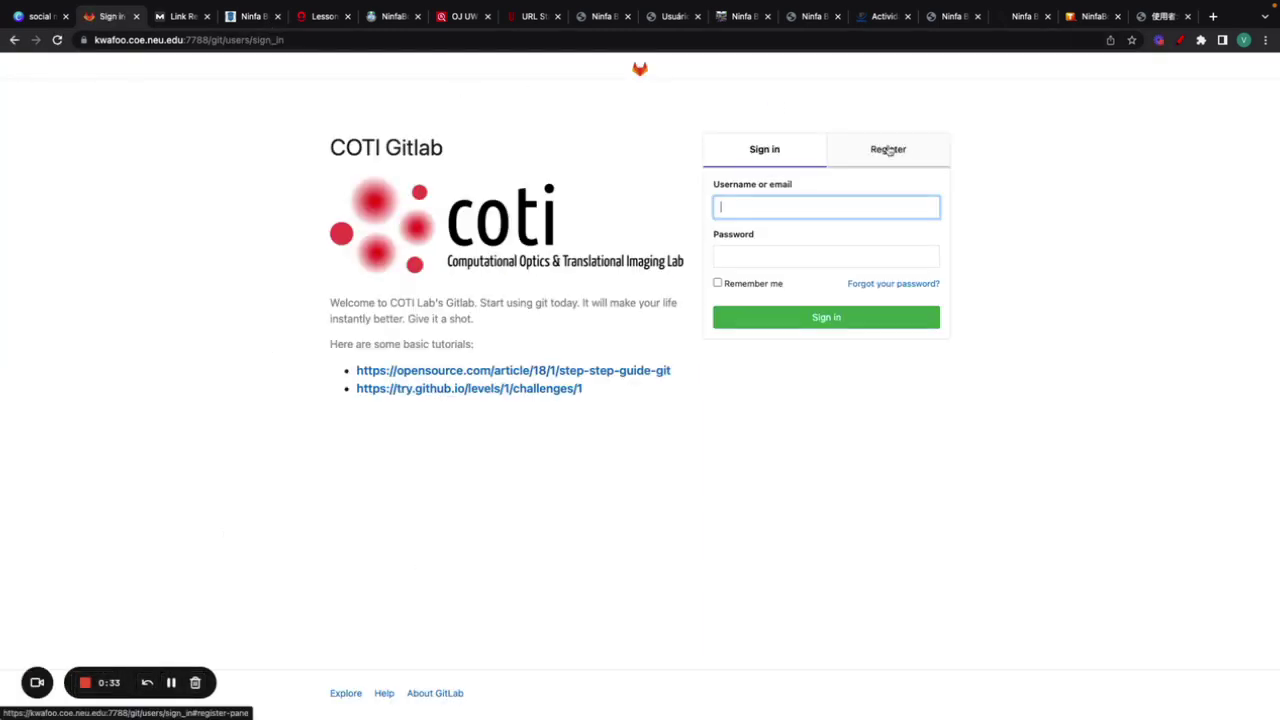
{"action": "left_click", "coordinate": [888, 149]}
{"action": "left_click", "coordinate": [780, 213]}
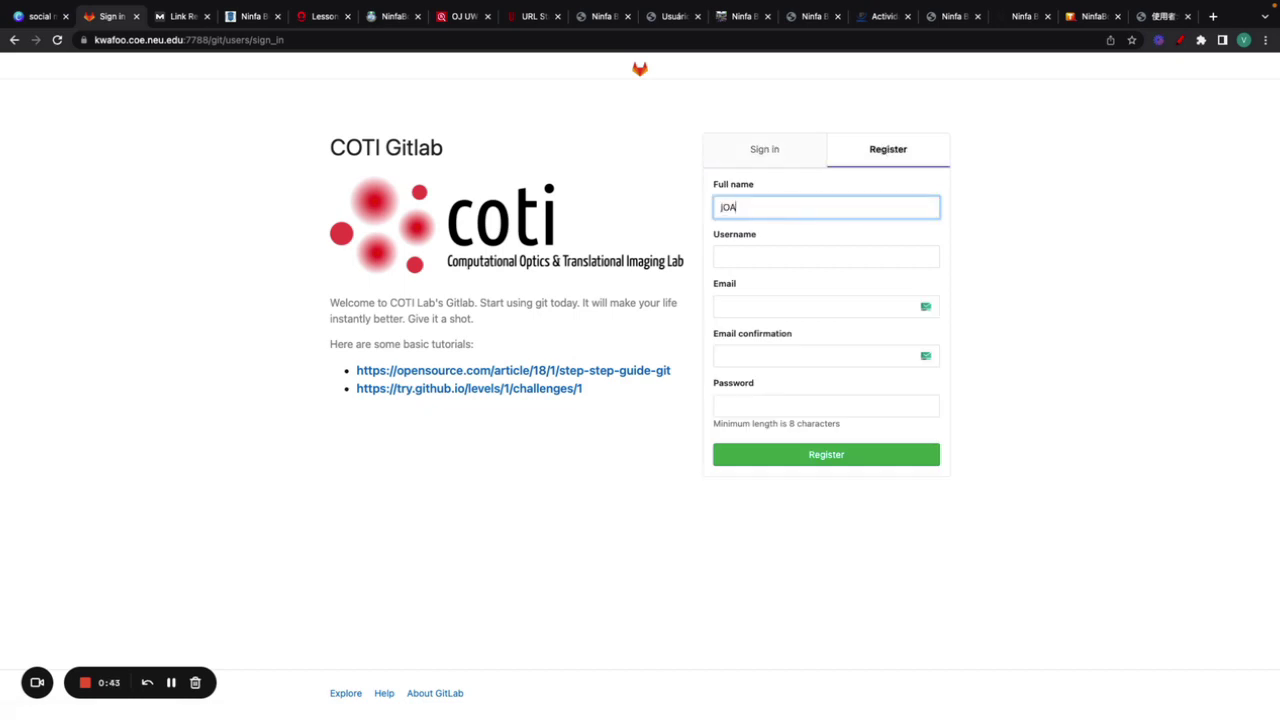
{"action": "type", "text": "JOA"}
{"action": "key", "text": "BackSpace"}
{"action": "key", "text": "BackSpace"}
{"action": "type", "text": "asco"}
- Fill in the username, pasted e-mail and password, and submit the registration
{"action": "key", "text": "Tab"}
{"action": "type", "text": "konec"}
{"action": "key", "text": "Tab"}
{"action": "key", "text": "ctrl+v"}
{"action": "key", "text": "Tab"}
{"action": "key", "text": "ctrl+v"}
{"action": "key", "text": "Tab"}
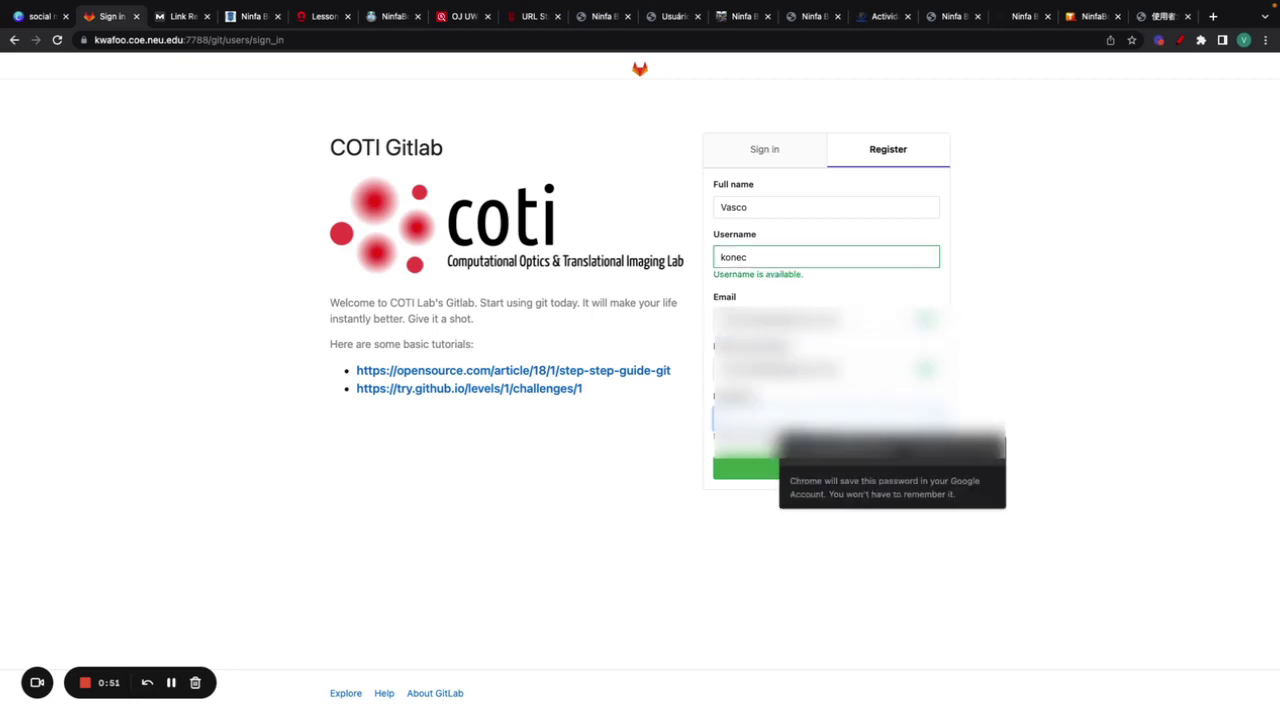
{"action": "key", "text": "Return"}
{"action": "left_click", "coordinate": [794, 466]}
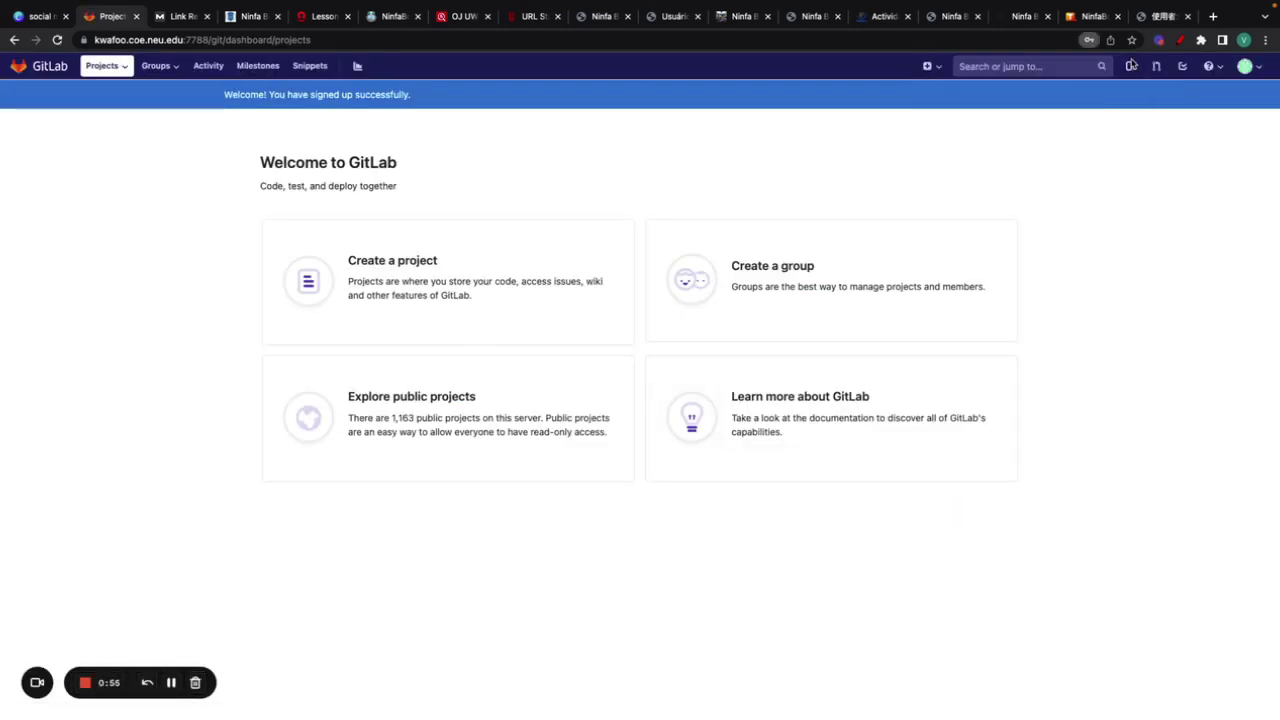
- Open the new account's Edit Profile settings from the avatar menu
{"action": "left_click", "coordinate": [1245, 66]}
{"action": "left_click", "coordinate": [1137, 160]}
{"action": "left_click", "coordinate": [1236, 102]}
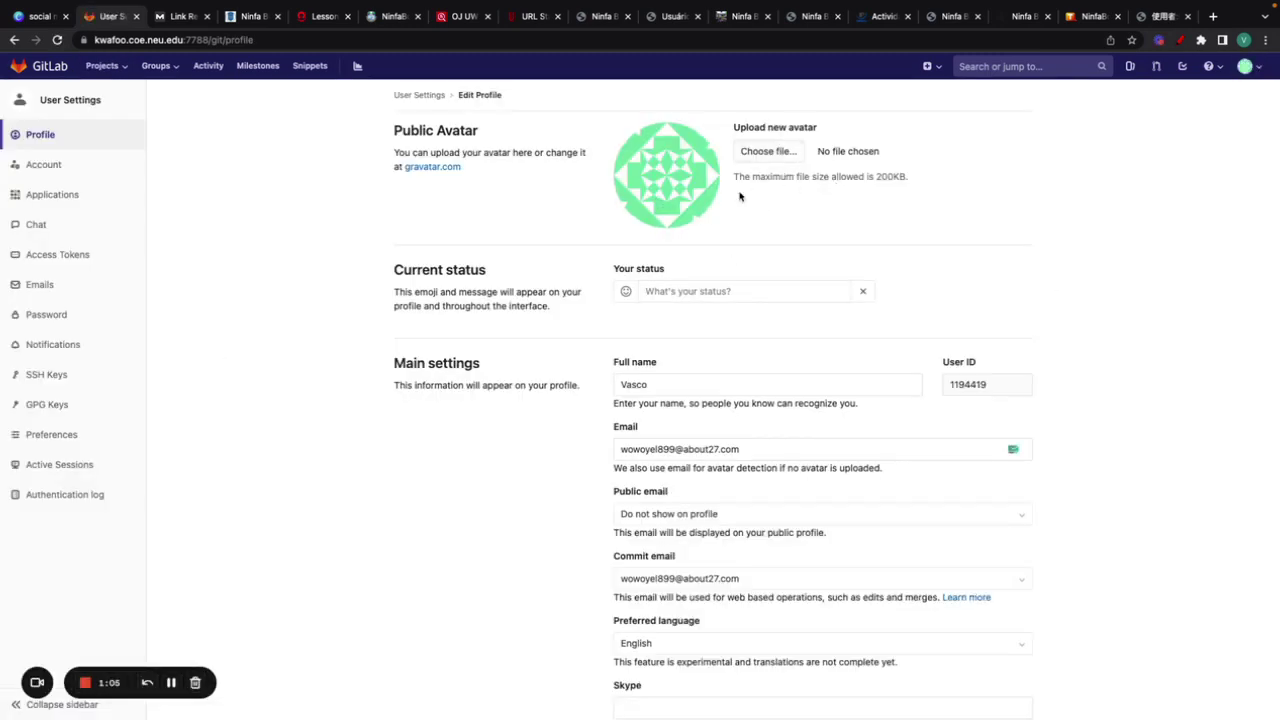
{"action": "scroll", "coordinate": [777, 277], "scroll_direction": "down", "scroll_amount": 5}
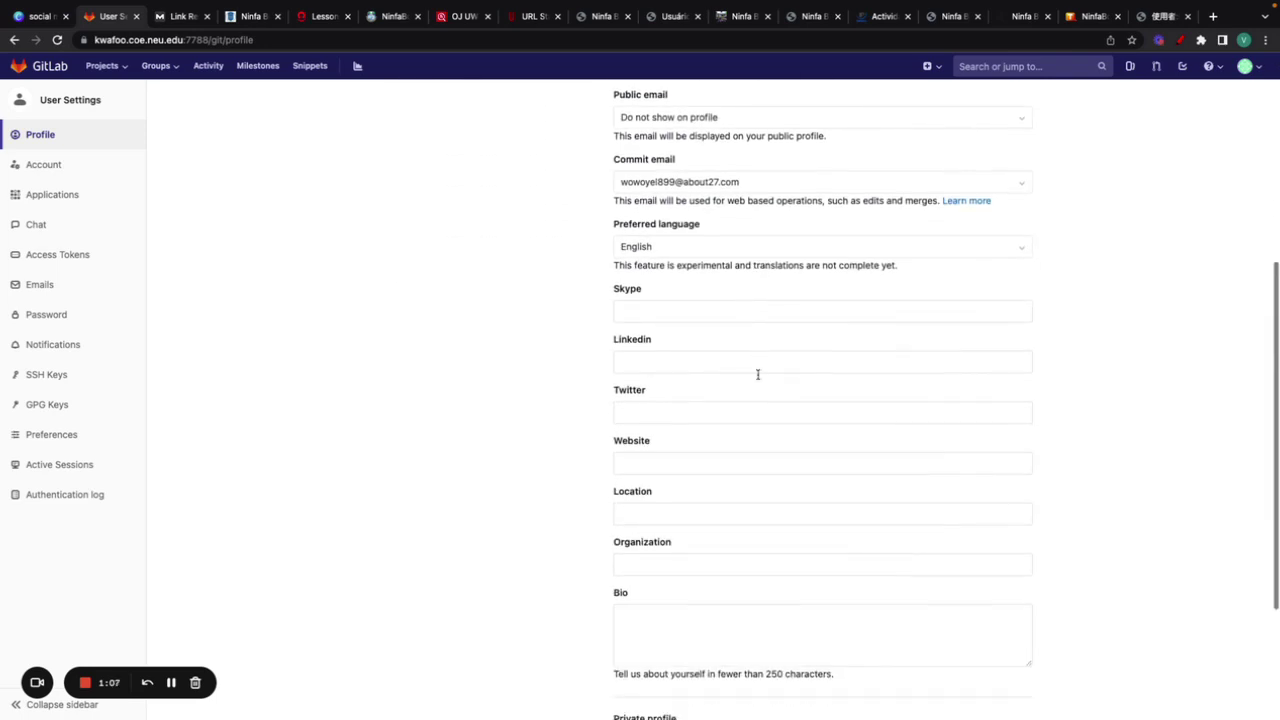
- Look over the Skype, Website, Location and Bio fields, then go back three pages
{"action": "left_click", "coordinate": [660, 286]}
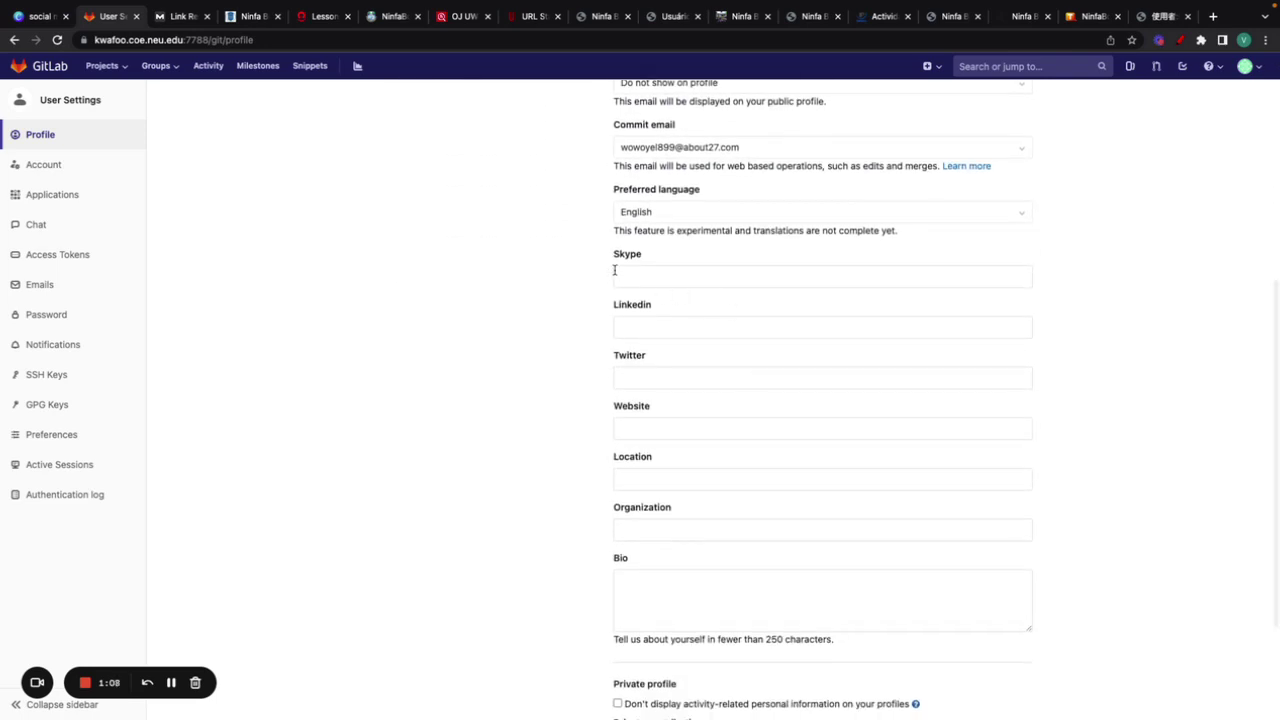
{"action": "scroll", "coordinate": [650, 387], "scroll_direction": "down", "scroll_amount": 1}
{"action": "left_click", "coordinate": [625, 374]}
{"action": "left_click", "coordinate": [623, 426]}
{"action": "scroll", "coordinate": [629, 430], "scroll_direction": "down", "scroll_amount": 2}
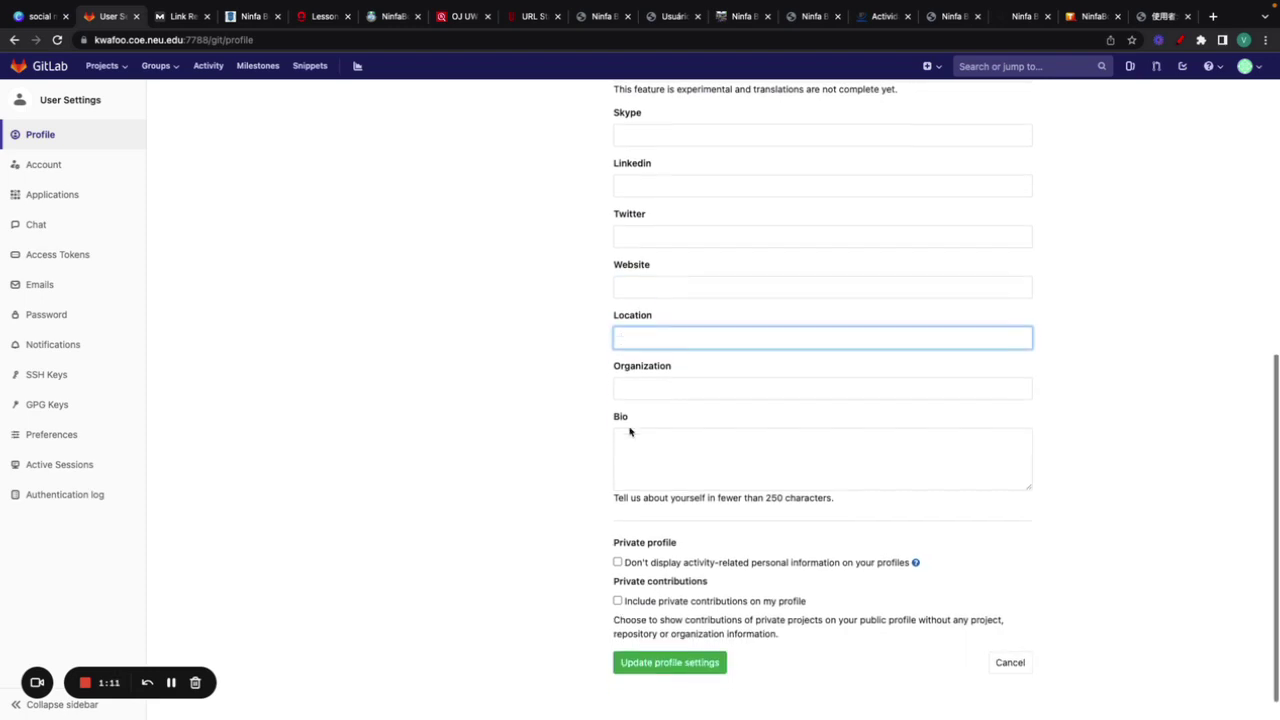
{"action": "left_click", "coordinate": [632, 434]}
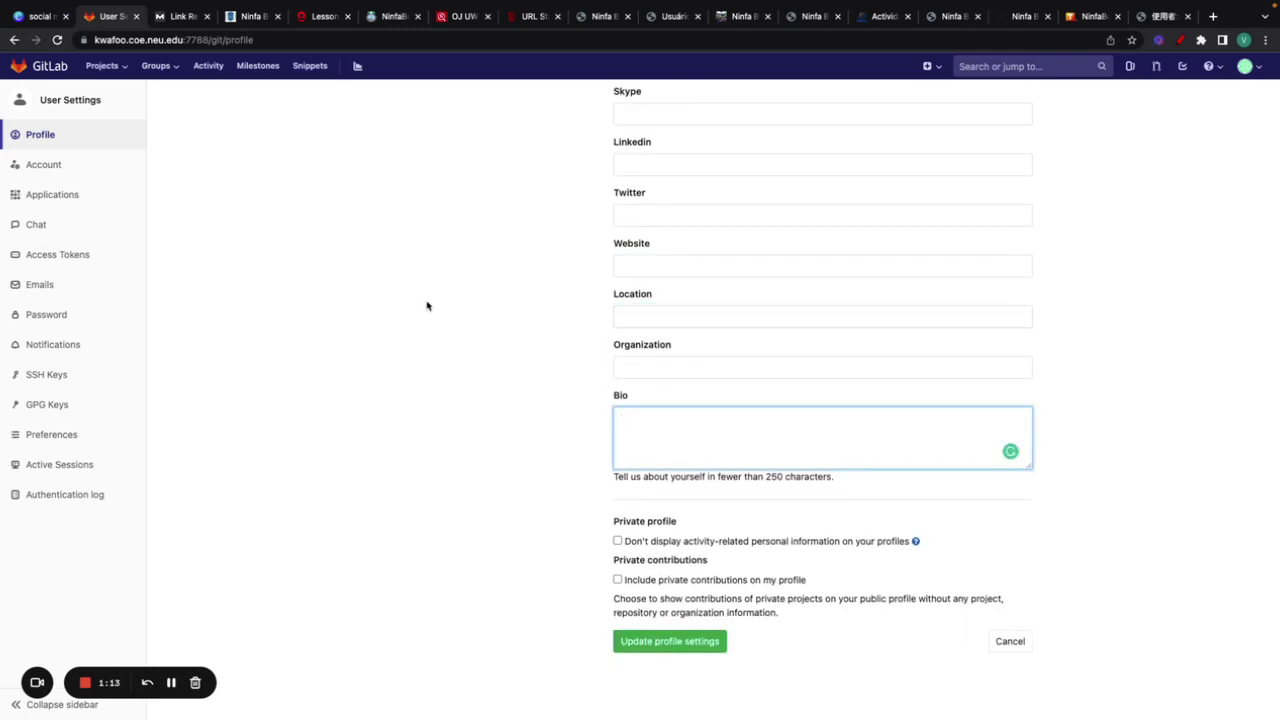
{"action": "left_click", "coordinate": [14, 40]}
{"action": "left_click", "coordinate": [14, 40]}
{"action": "left_click", "coordinate": [14, 40]}
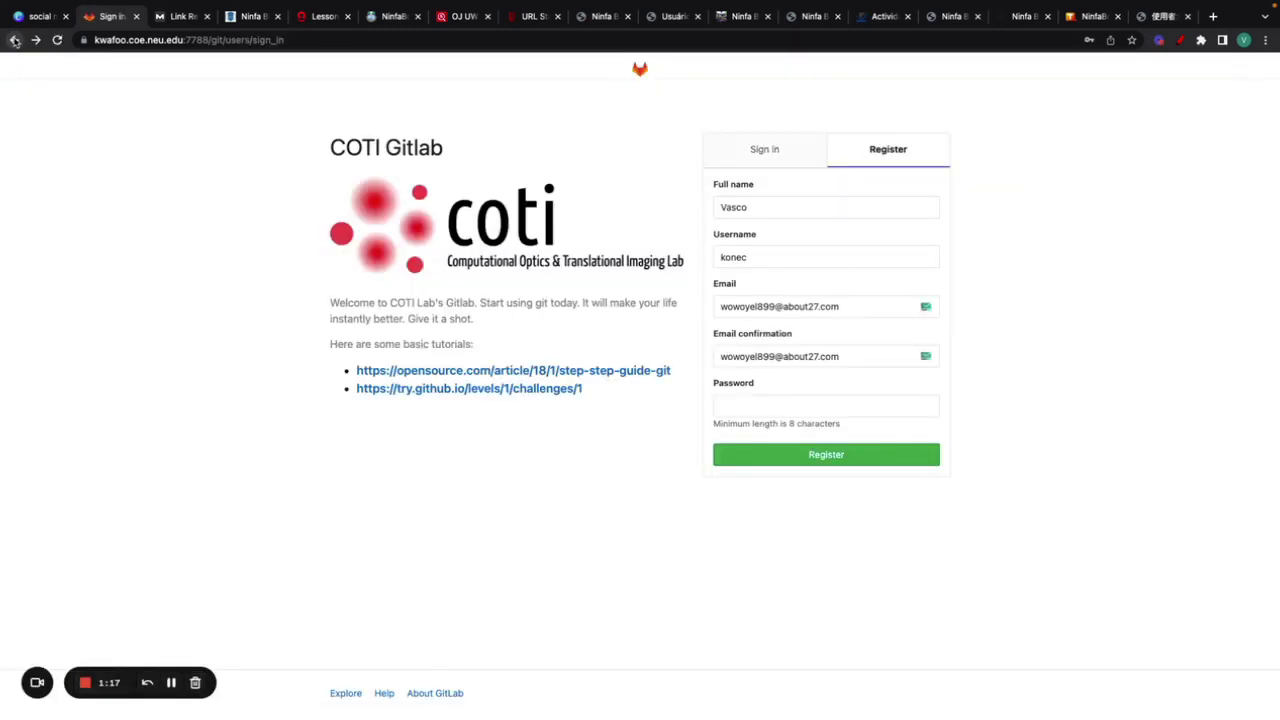
{"action": "left_click", "coordinate": [14, 40]}
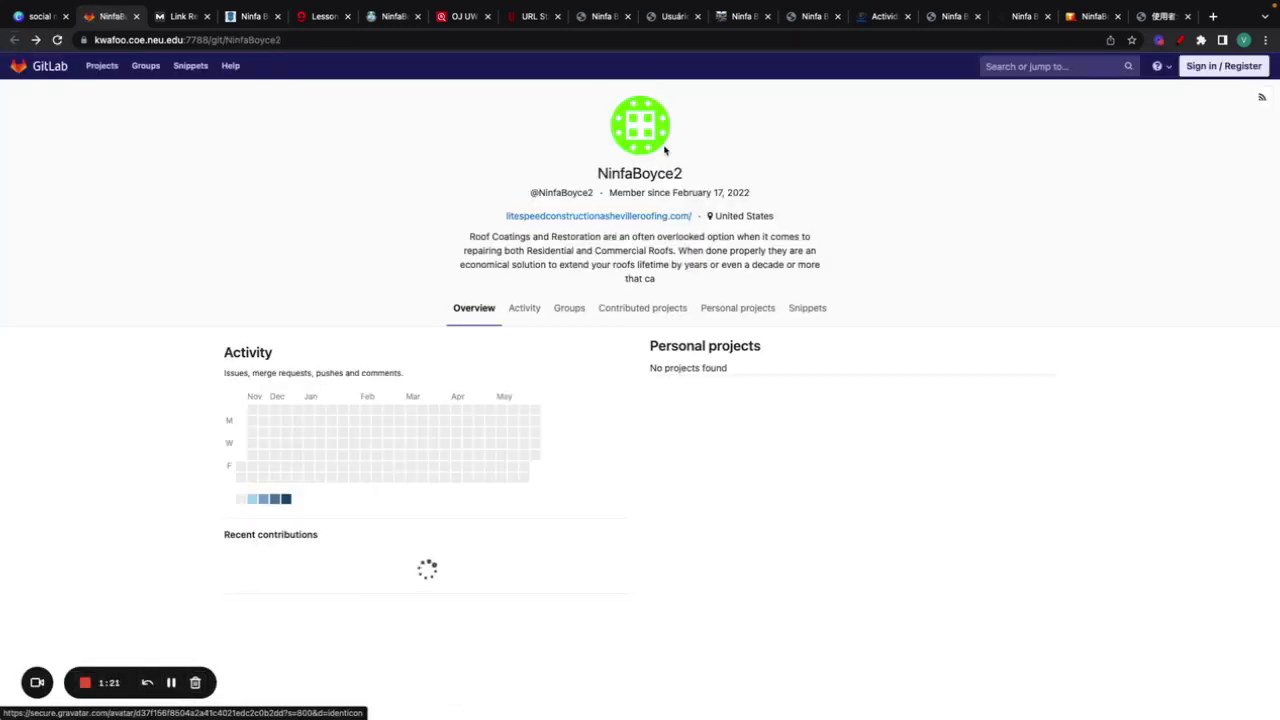
{"action": "left_click_drag", "start_coordinate": [597, 174], "coordinate": [711, 174]}
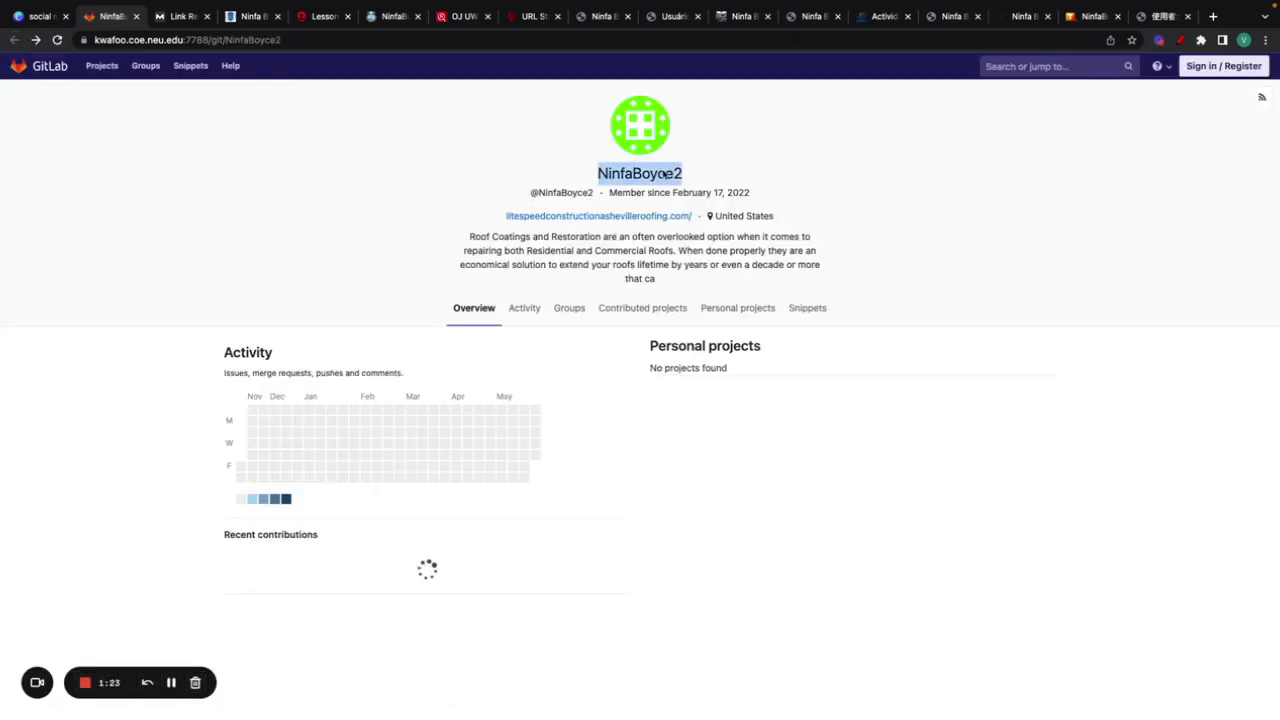
{"action": "left_click", "coordinate": [240, 40]}
{"action": "left_click_drag", "start_coordinate": [256, 40], "coordinate": [330, 40]}
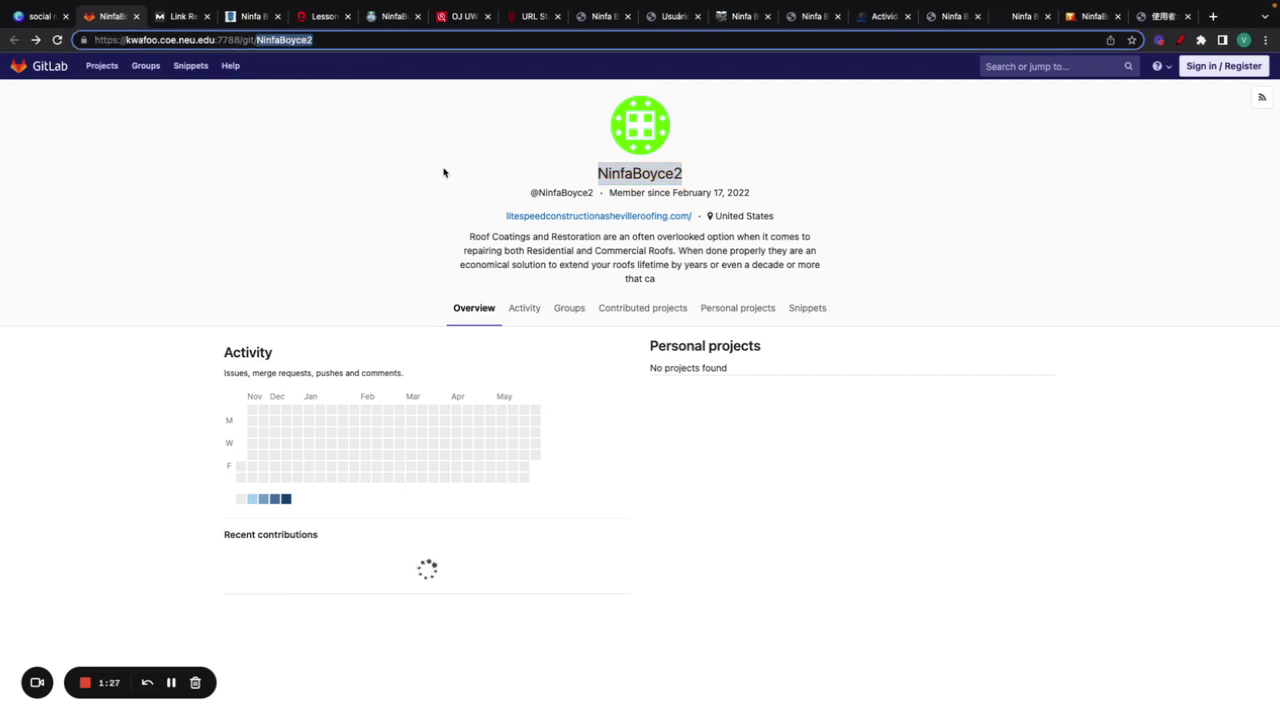
- Inspect the roofing website link to confirm it is nofollow, then close DevTools
{"action": "right_click", "coordinate": [580, 215]}
{"action": "left_click", "coordinate": [639, 429]}
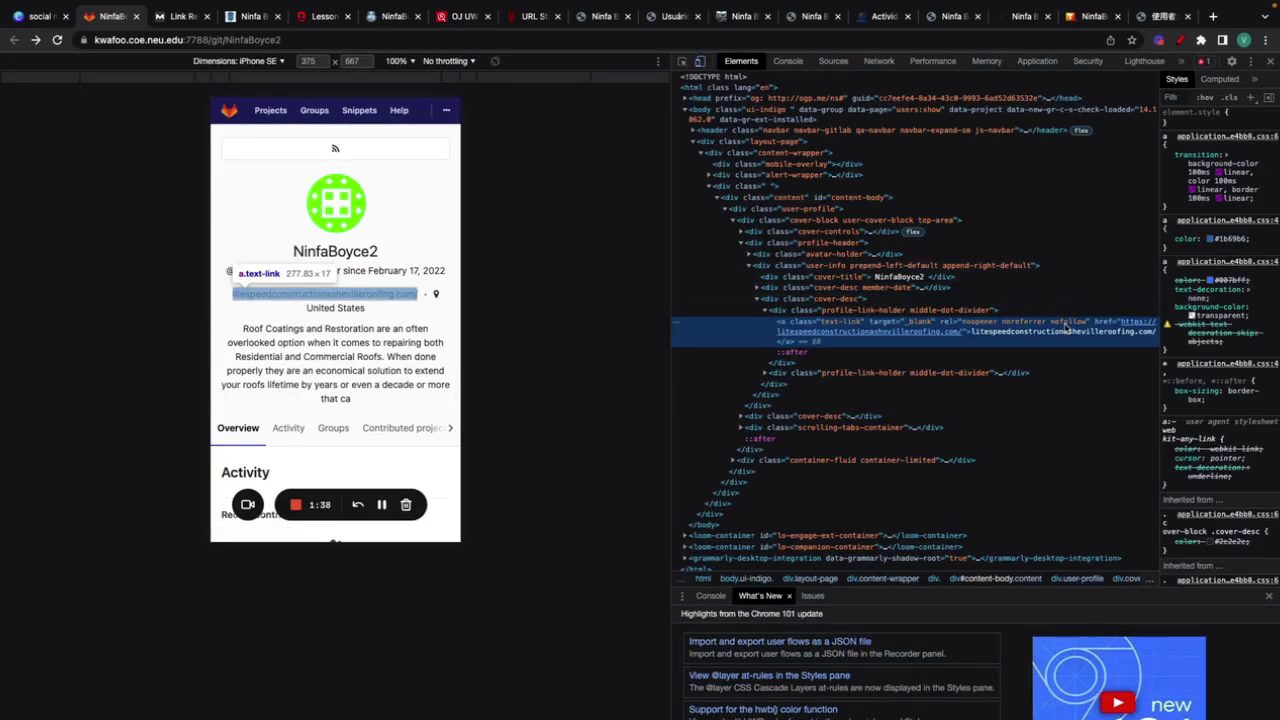
{"action": "left_click", "coordinate": [1270, 61]}
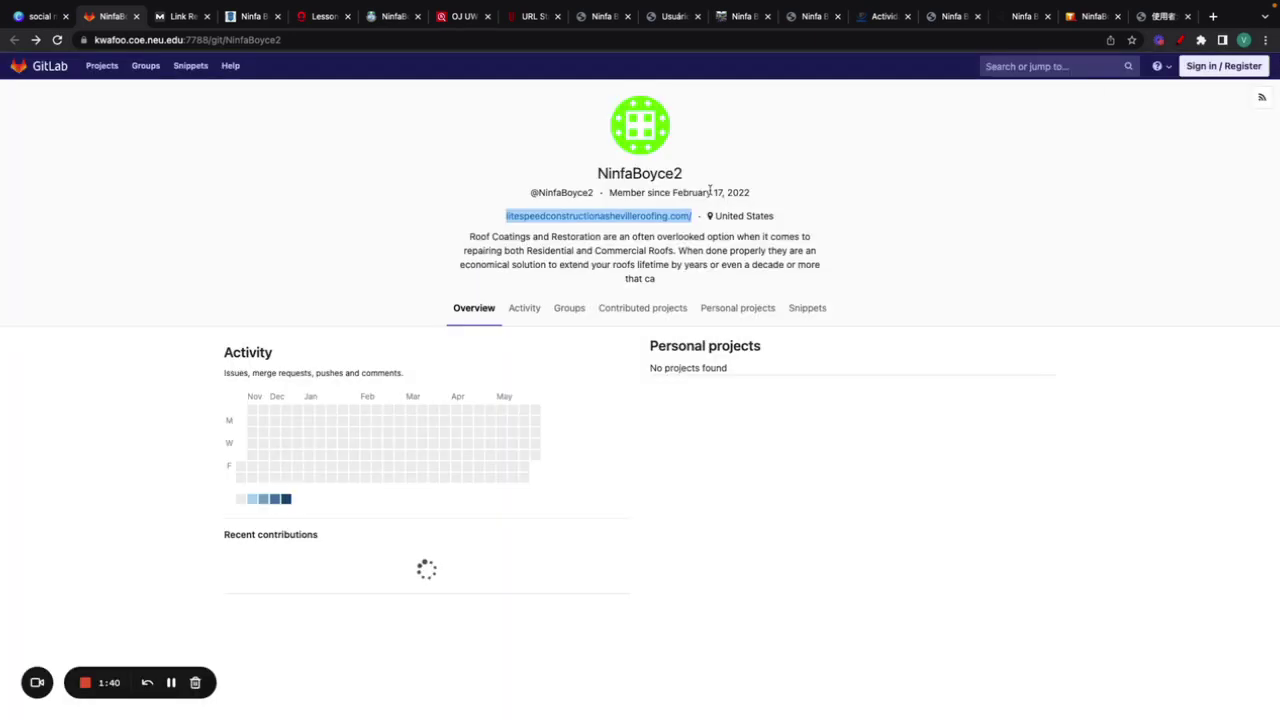
{"action": "left_click", "coordinate": [250, 16]}
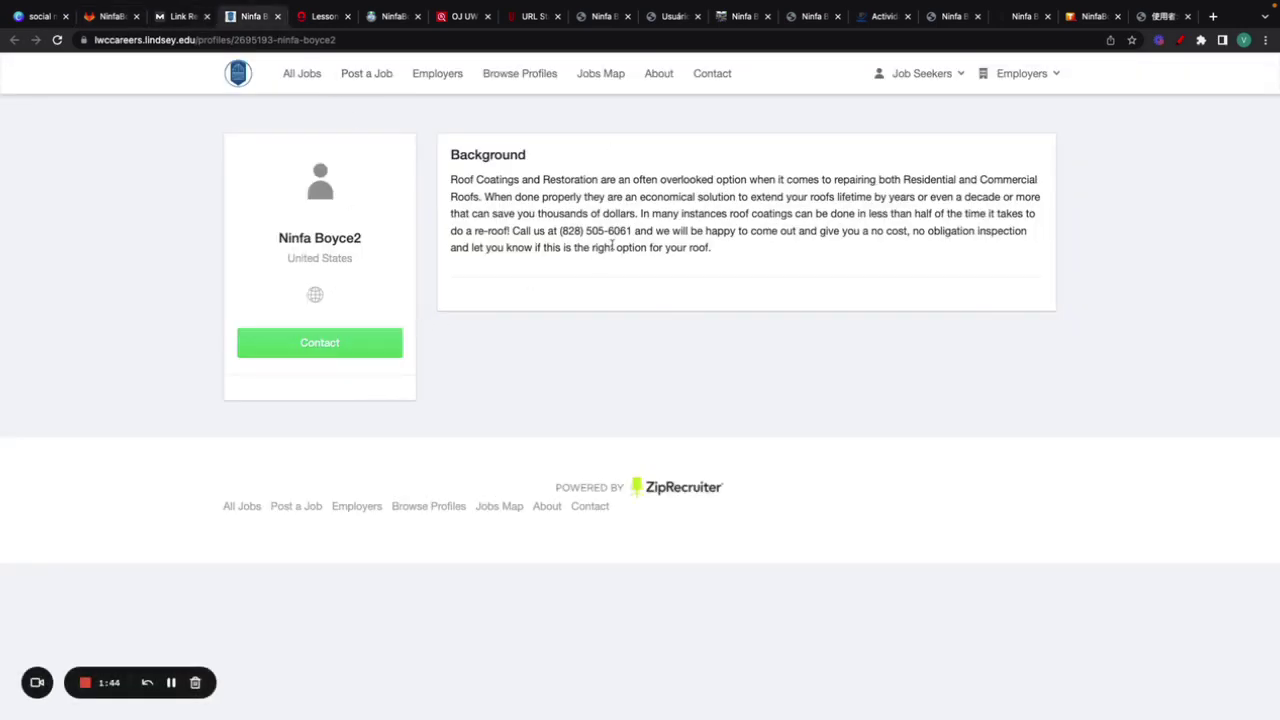
- On CISL Online, expand About Me and inspect the 'Niche is Roofing Contractors' link
{"action": "left_click", "coordinate": [325, 16]}
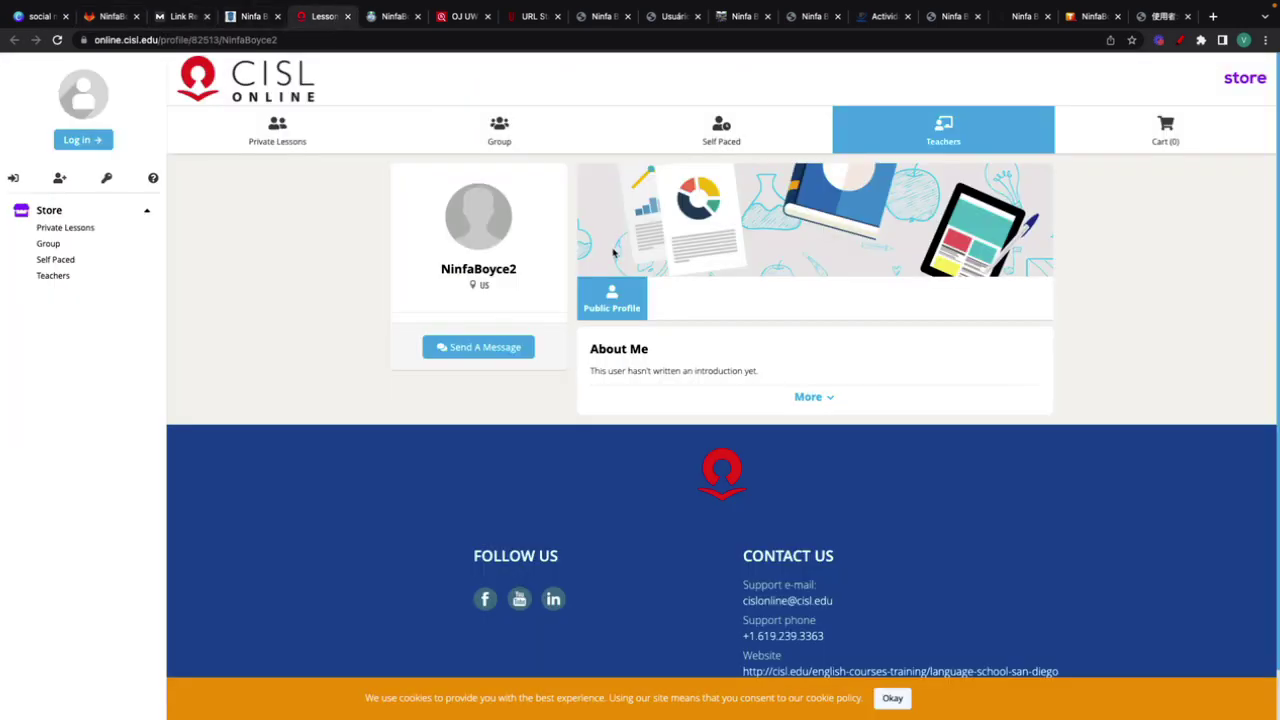
{"action": "left_click", "coordinate": [836, 404]}
{"action": "right_click", "coordinate": [820, 497]}
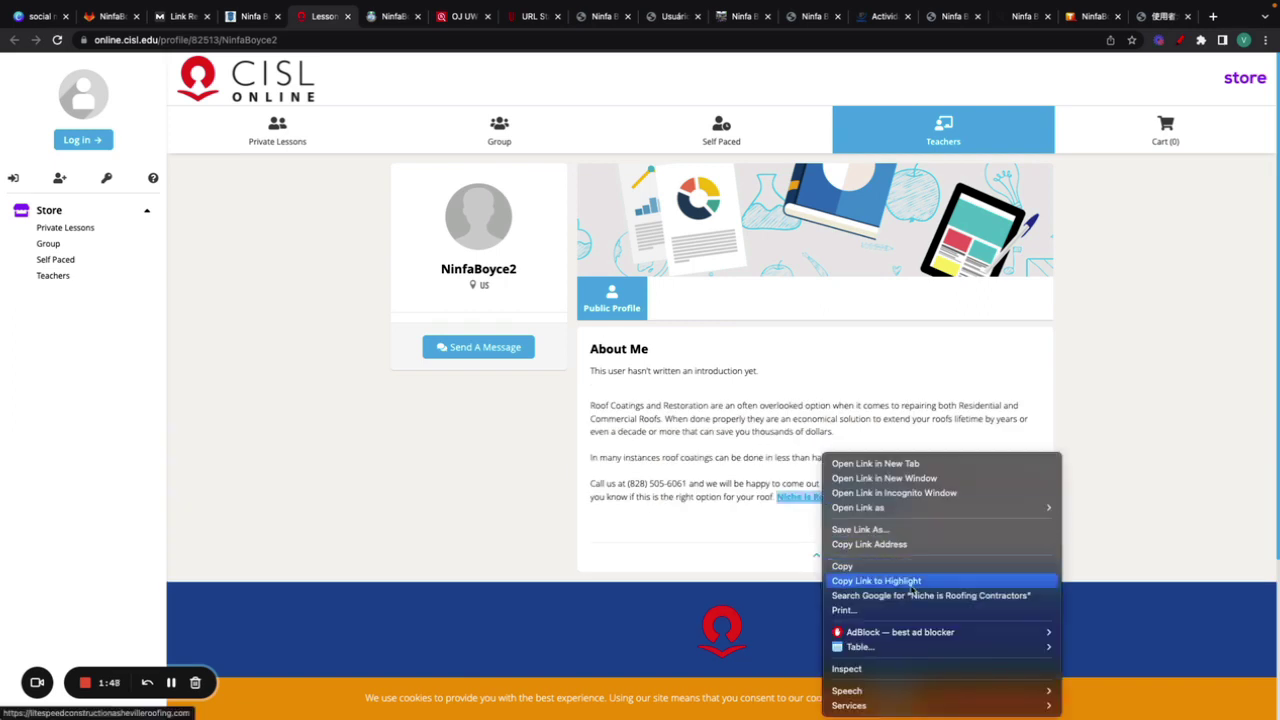
{"action": "left_click", "coordinate": [897, 668]}
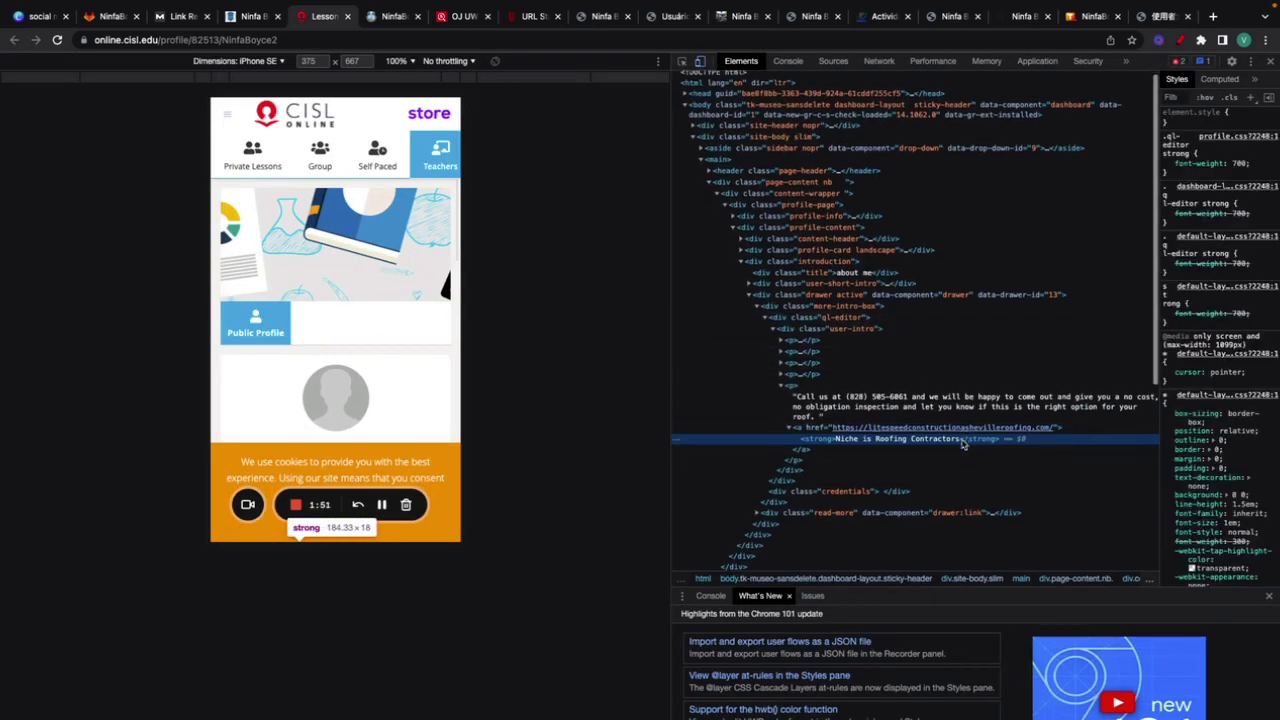
- Close DevTools and open the CISL Online Create New Account form
{"action": "key", "text": "super+alt+i"}
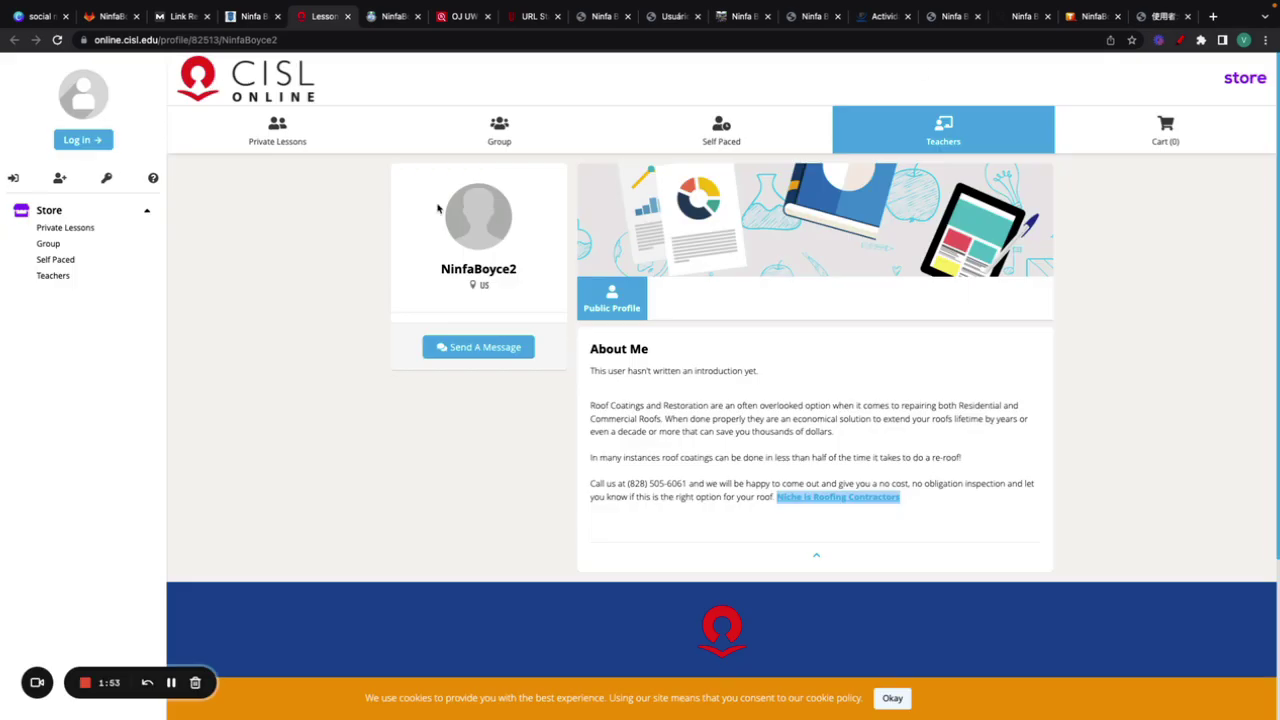
{"action": "left_click", "coordinate": [211, 94]}
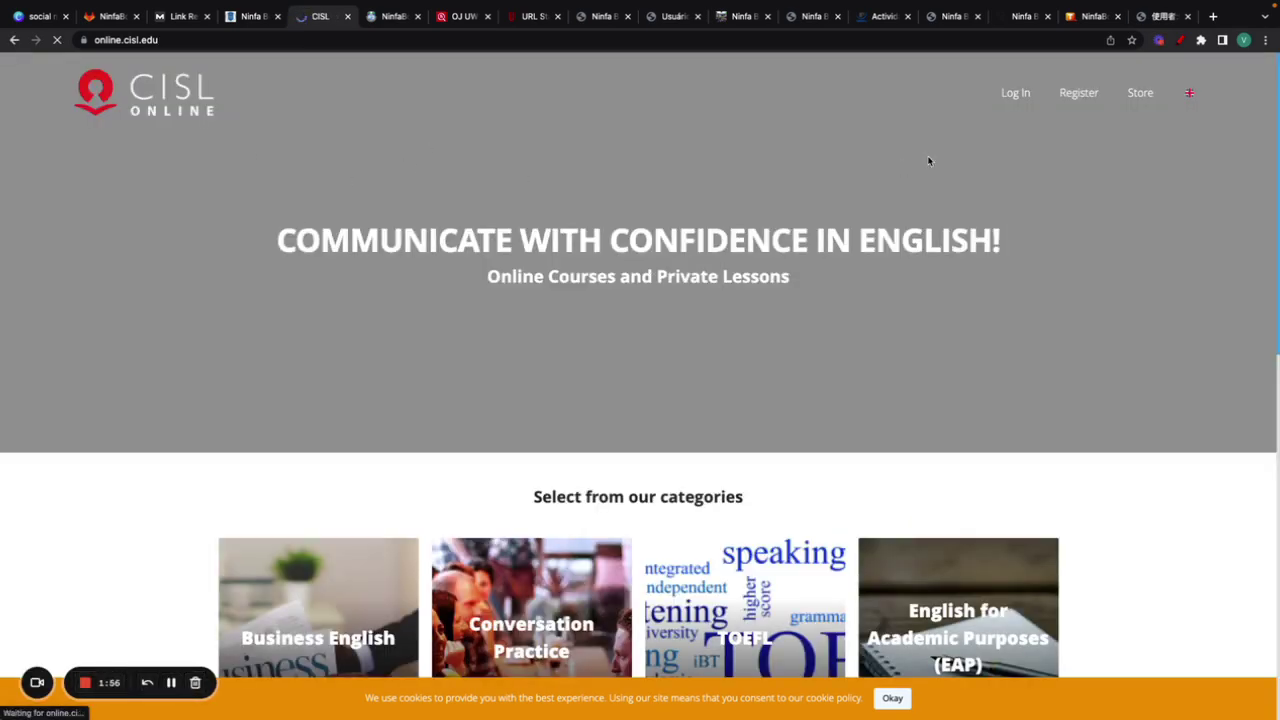
{"action": "left_click", "coordinate": [1078, 92]}
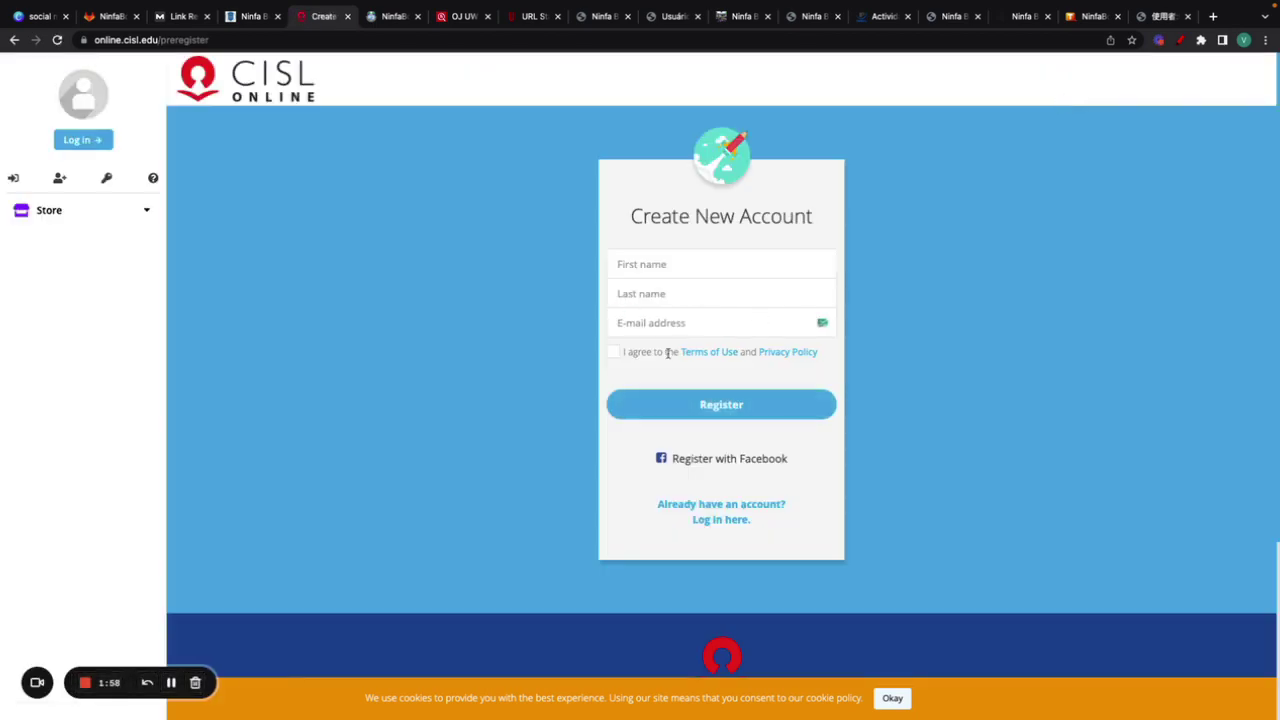
- Autofill and then clear the e-mail field, and swipe back to the profile page
{"action": "left_click", "coordinate": [824, 330]}
{"action": "left_click_drag", "start_coordinate": [769, 326], "coordinate": [656, 326]}
{"action": "left_click", "coordinate": [612, 328]}
{"action": "key", "text": "super+a"}
{"action": "key", "text": "BackSpace"}
{"action": "left_click", "coordinate": [438, 174]}
{"action": "scroll", "coordinate": [462, 258], "scroll_direction": "left", "scroll_amount": 5}
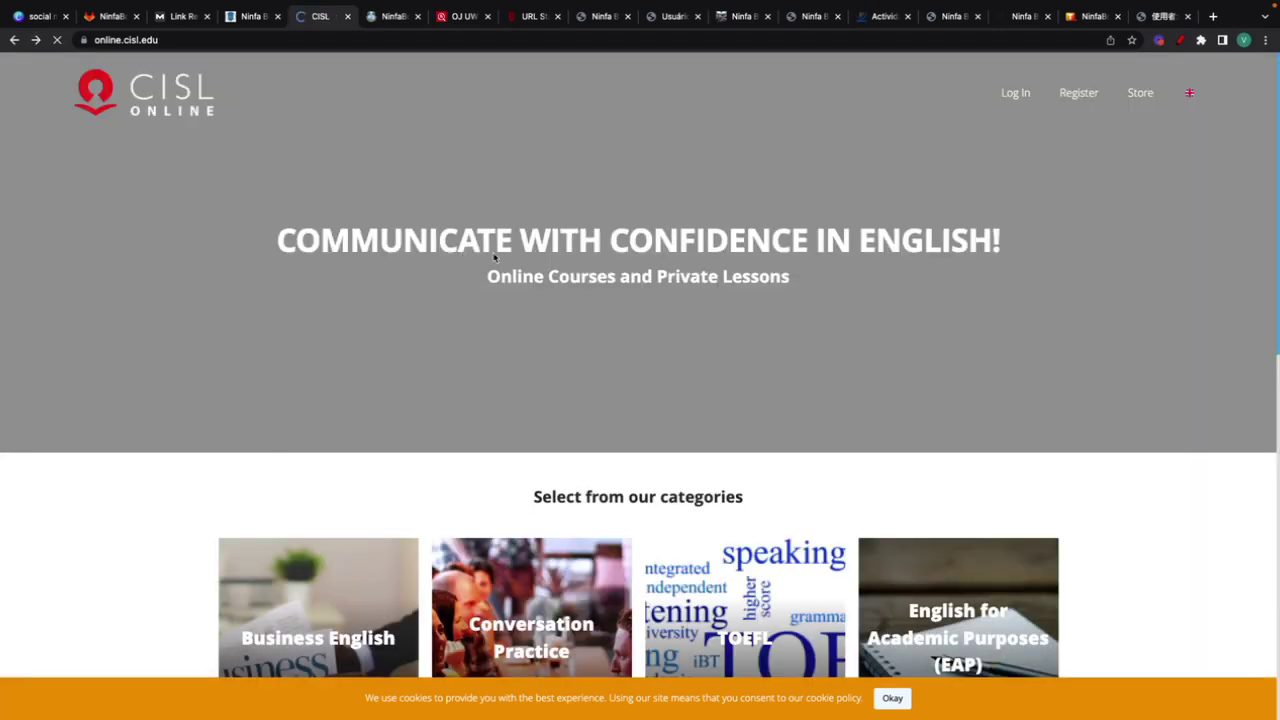
{"action": "scroll", "coordinate": [462, 258], "scroll_direction": "left", "scroll_amount": 5}
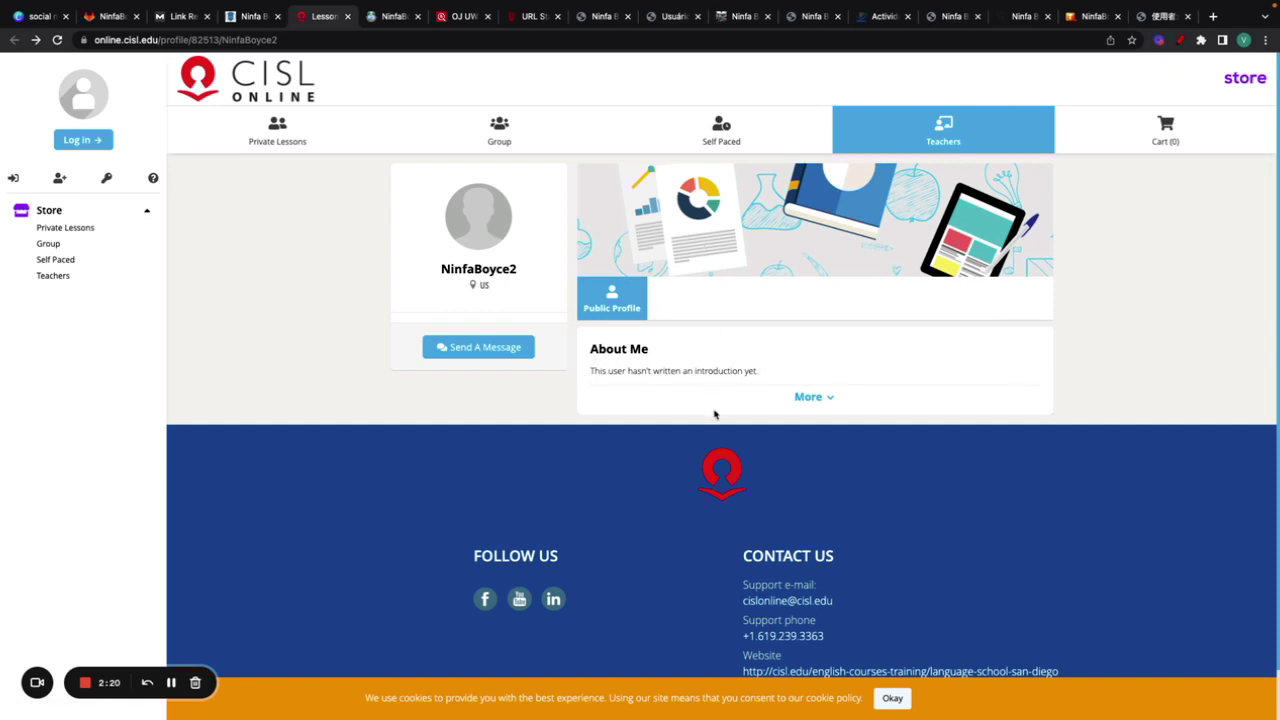
- Expand the CISL About Me text and select the profile name, URL username and bio
{"action": "scroll", "coordinate": [714, 414], "scroll_direction": "down", "scroll_amount": 1}
{"action": "left_click", "coordinate": [775, 386]}
{"action": "left_click_drag", "start_coordinate": [528, 265], "coordinate": [441, 260]}
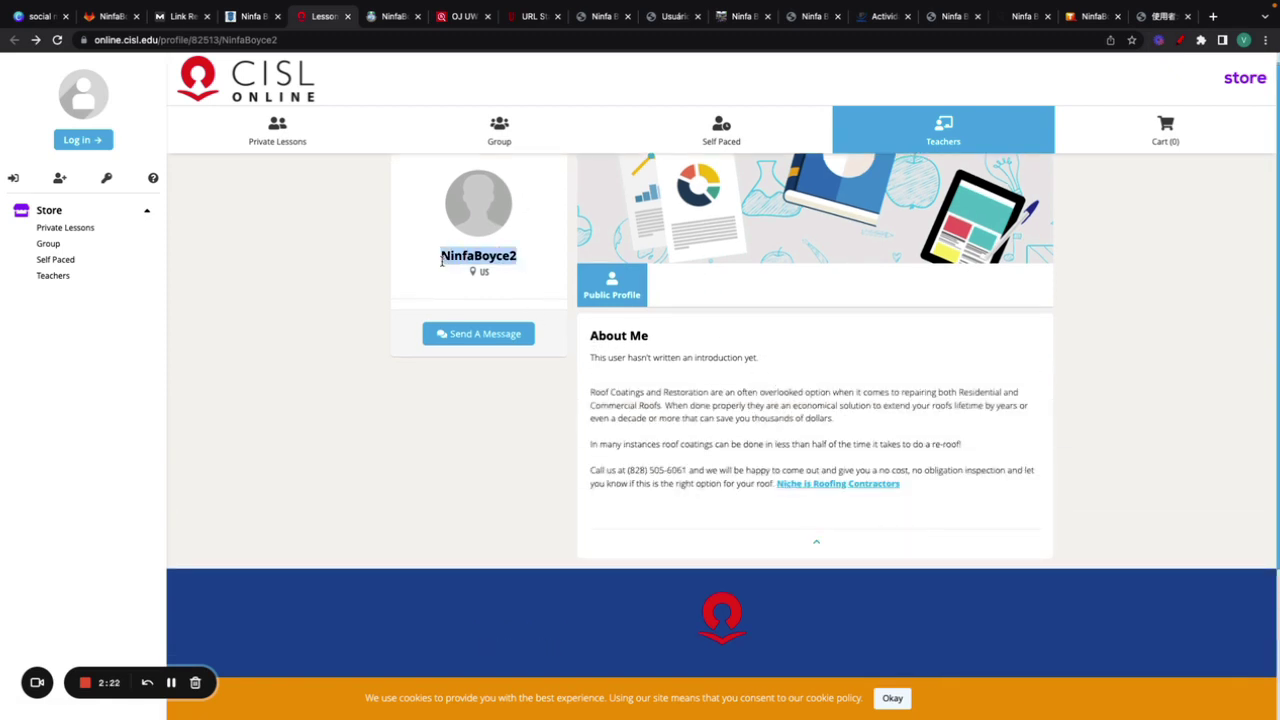
{"action": "scroll", "coordinate": [438, 267], "scroll_direction": "up", "scroll_amount": 1}
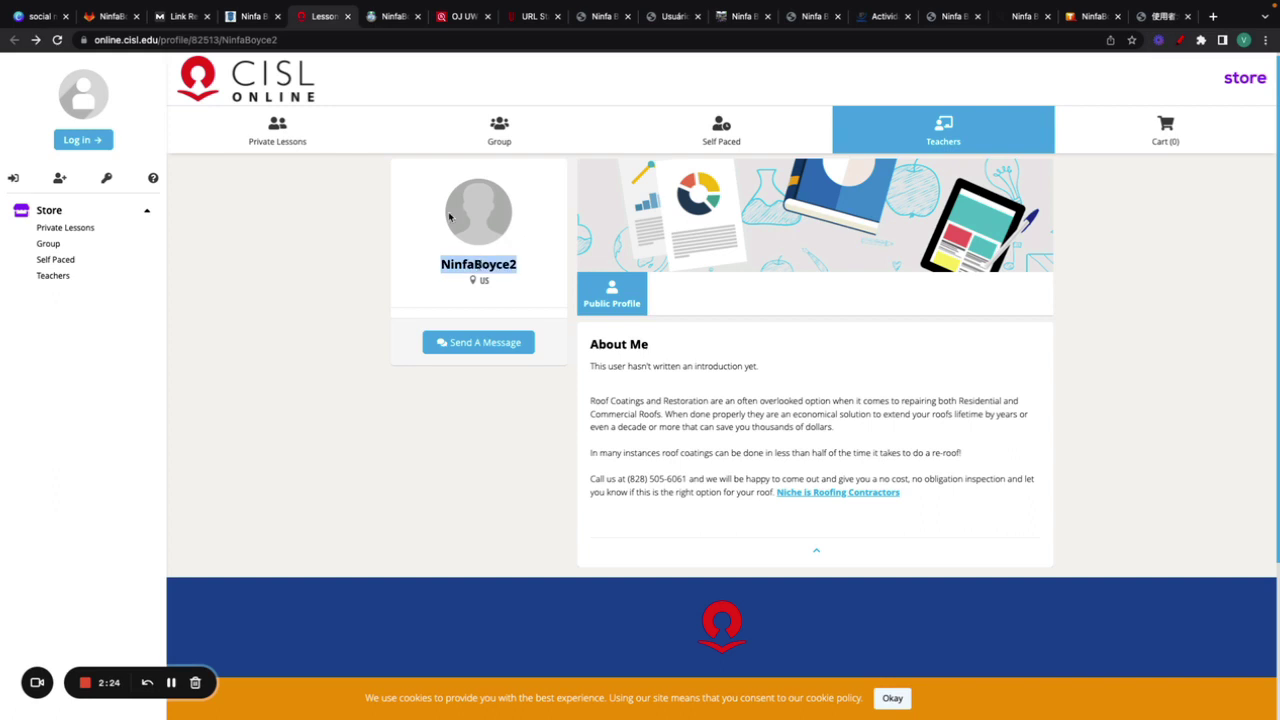
{"action": "double_click", "coordinate": [230, 41]}
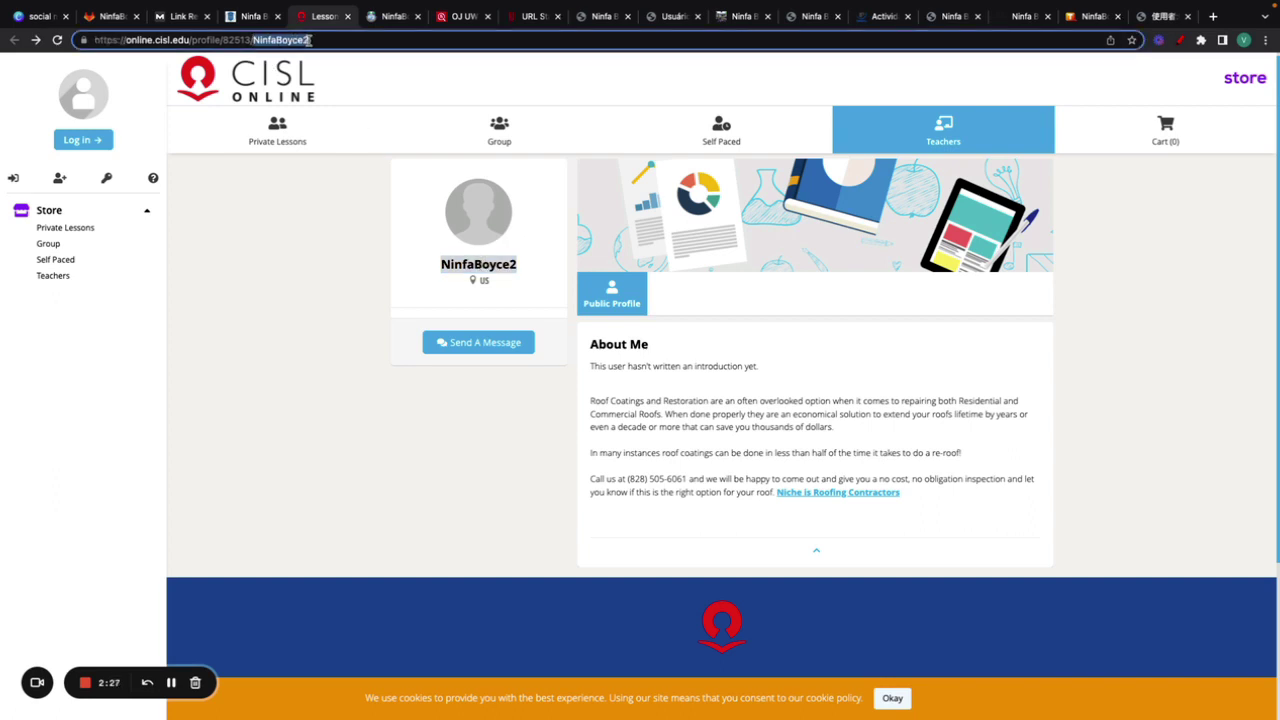
{"action": "scroll", "coordinate": [388, 209], "scroll_direction": "down", "scroll_amount": 1}
{"action": "left_click_drag", "start_coordinate": [588, 313], "coordinate": [726, 444]}
{"action": "left_click", "coordinate": [726, 444]}
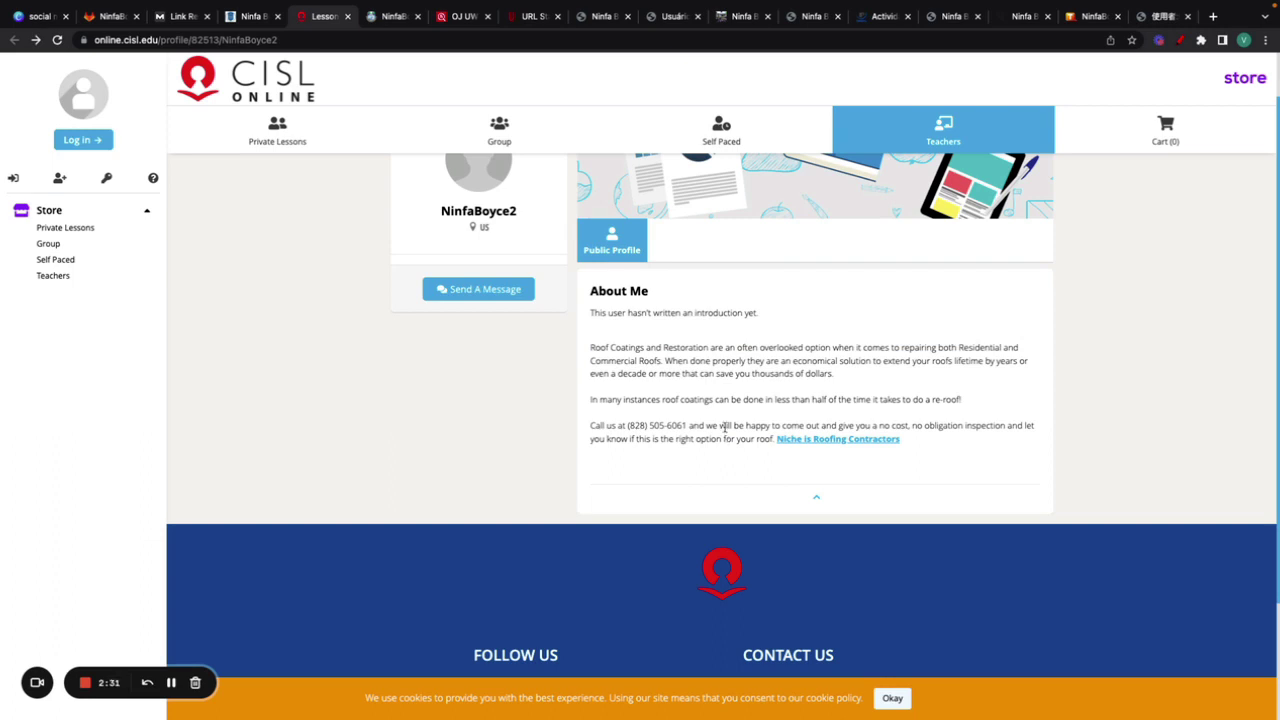
{"action": "scroll", "coordinate": [725, 427], "scroll_direction": "down", "scroll_amount": 1}
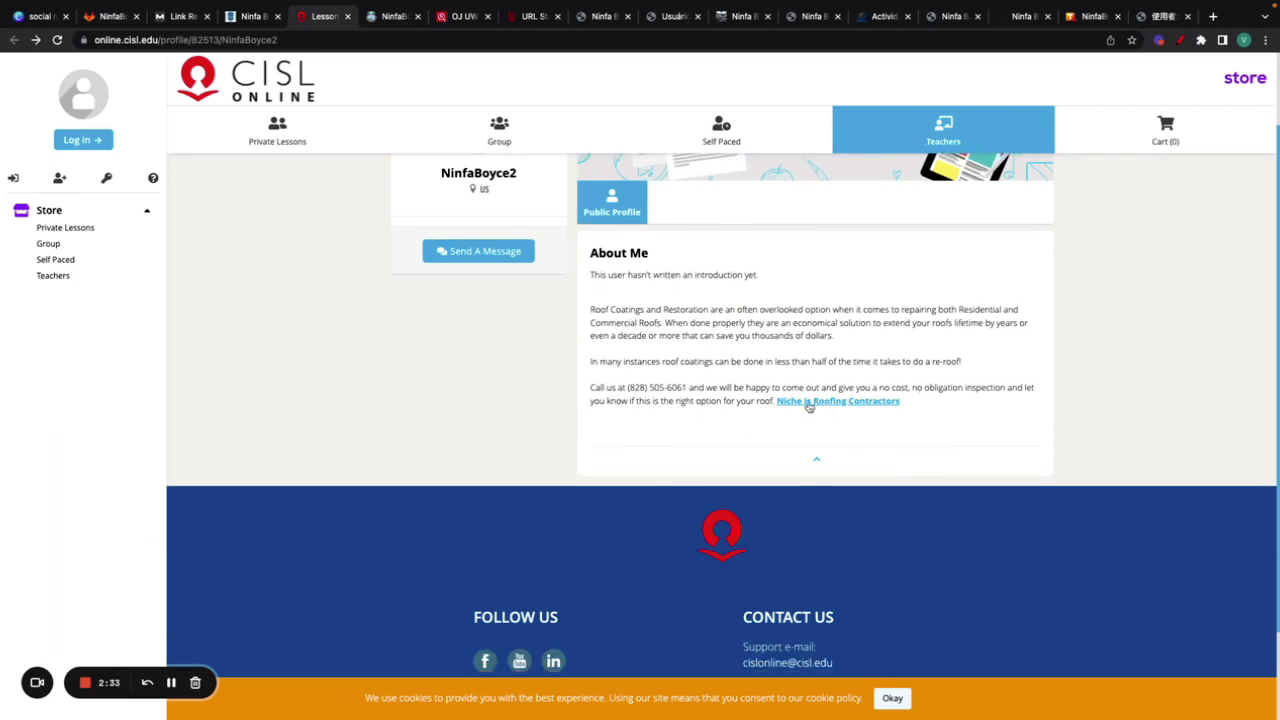
{"action": "scroll", "coordinate": [688, 316], "scroll_direction": "up", "scroll_amount": 3}
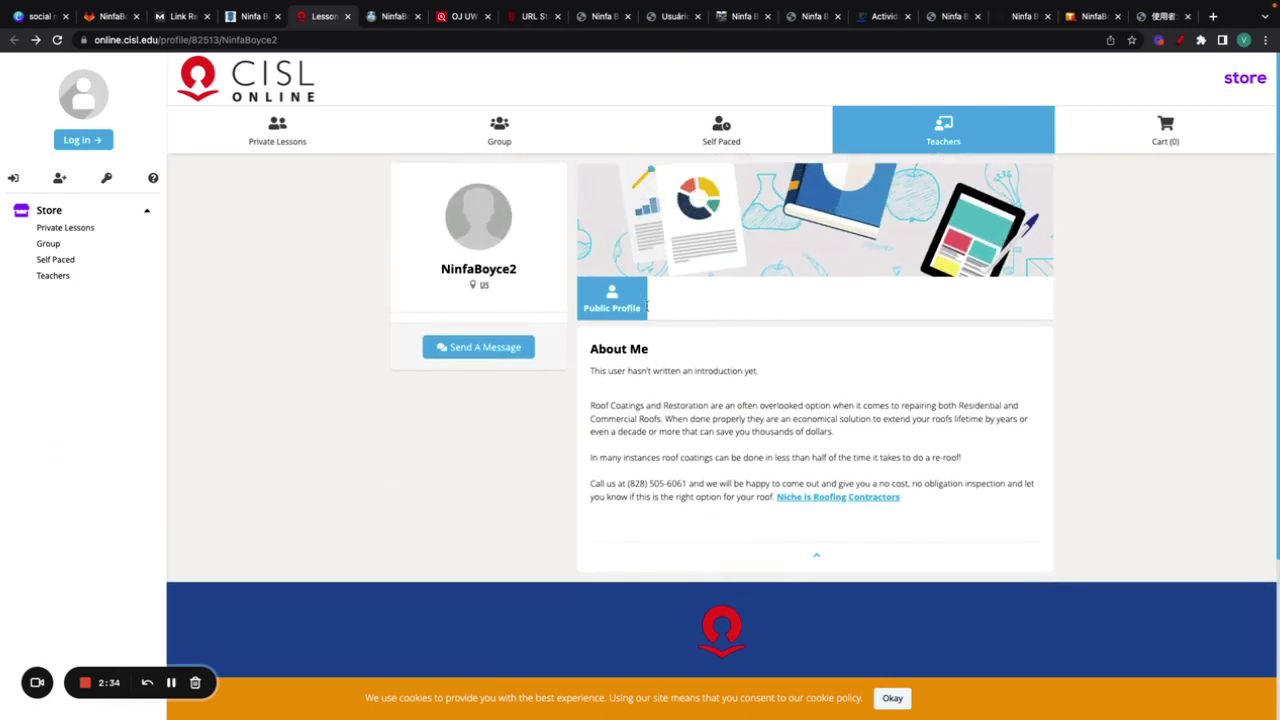
{"action": "left_click", "coordinate": [390, 27]}
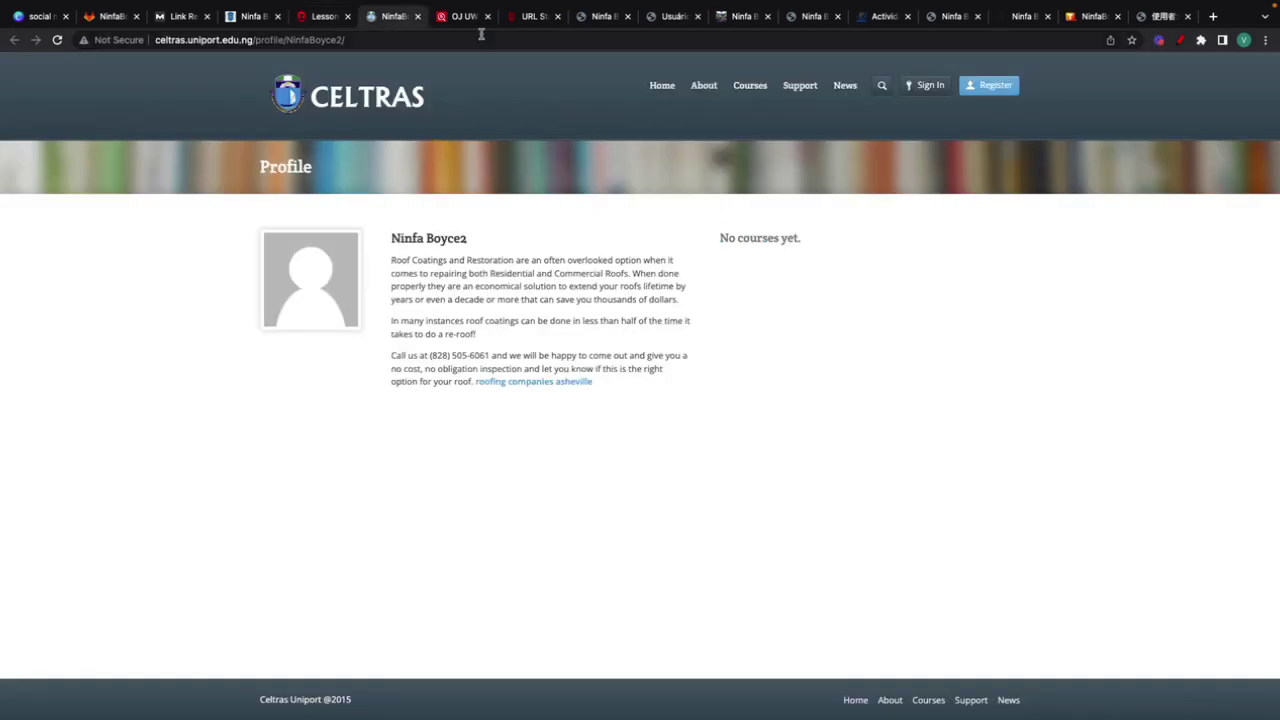
- Inspect the HTML of the 'roofing companies asheville' link, then close DevTools
{"action": "right_click", "coordinate": [531, 381]}
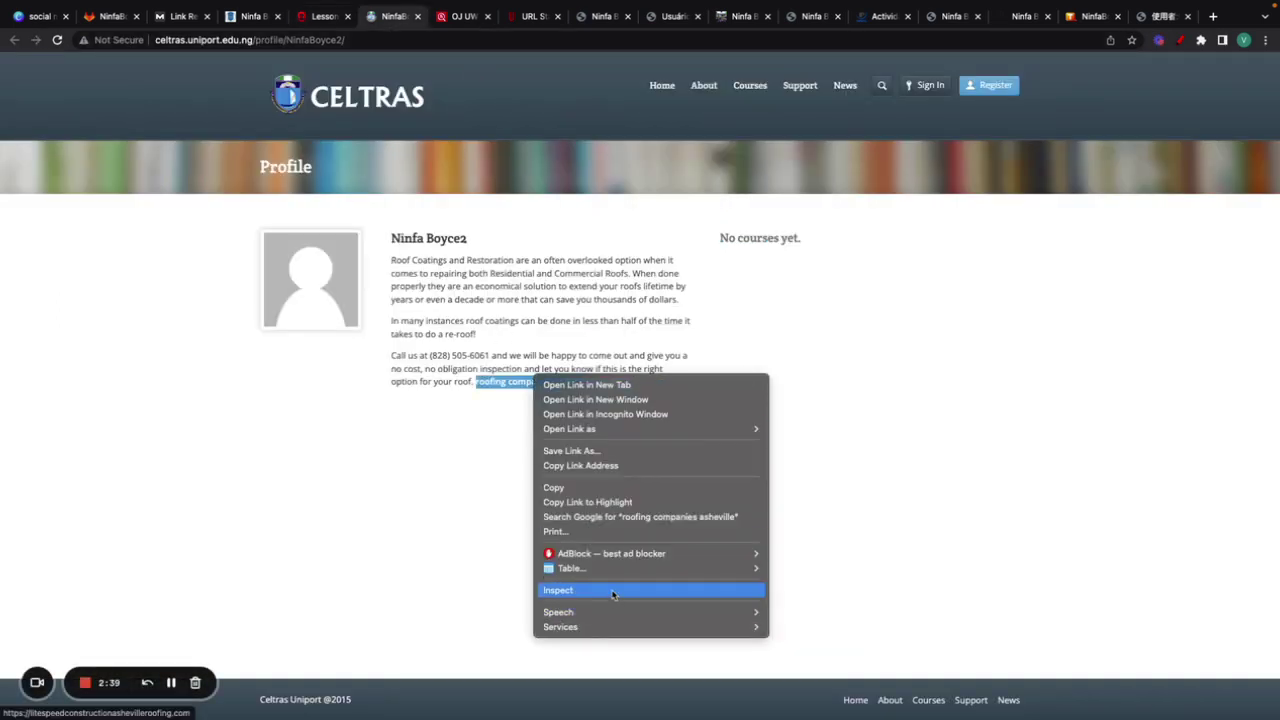
{"action": "left_click", "coordinate": [612, 590]}
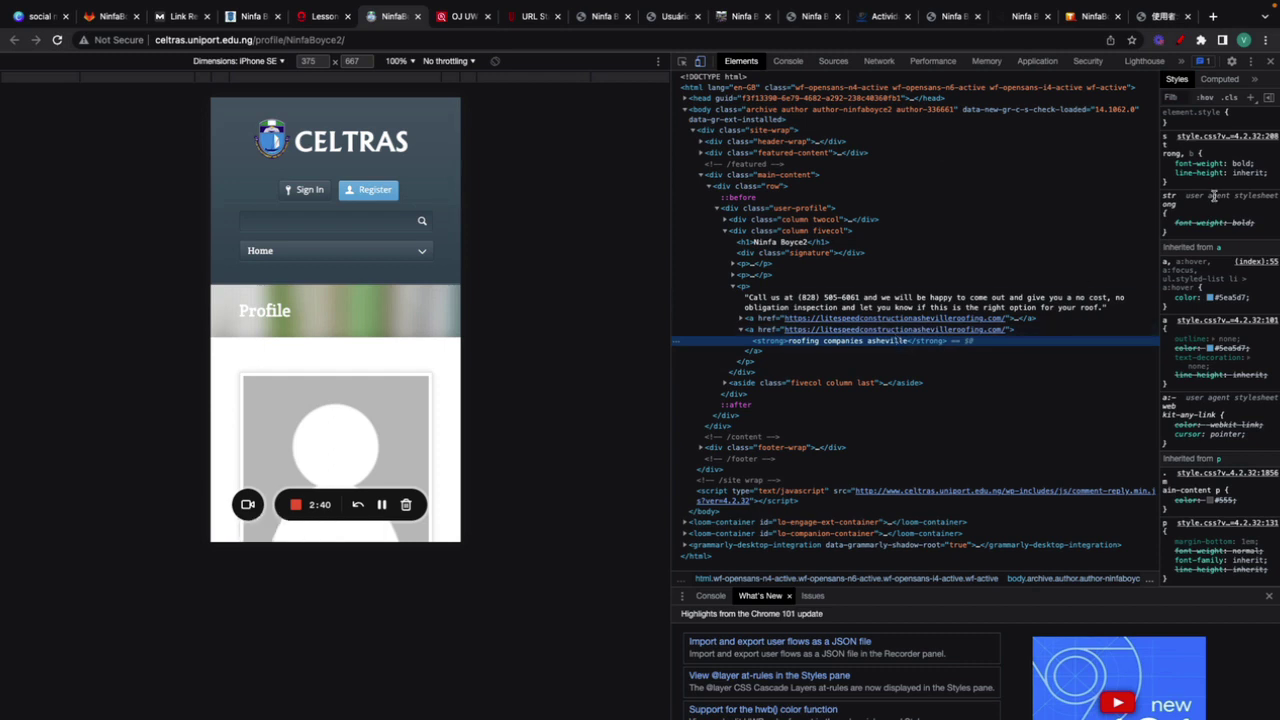
{"action": "left_click", "coordinate": [1270, 61]}
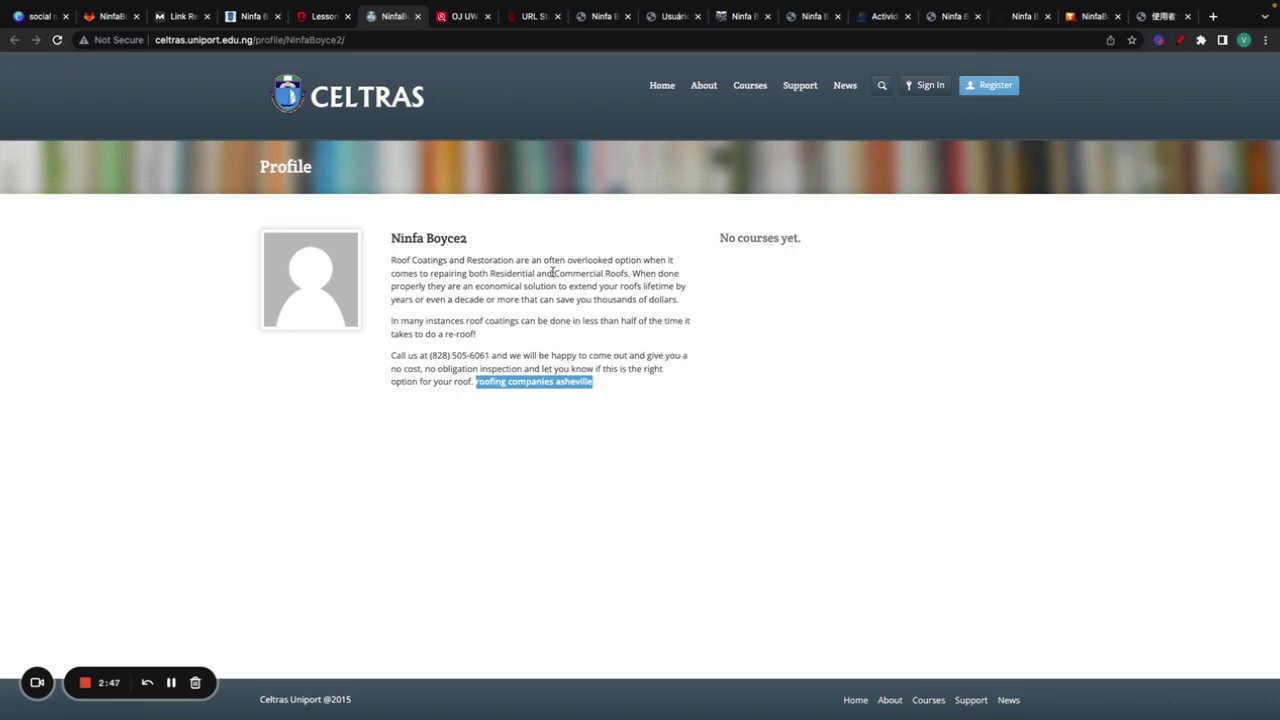
- Select and deselect the profile text, then bring up the Ultraseek URL status page
{"action": "left_click_drag", "start_coordinate": [386, 260], "coordinate": [500, 88]}
{"action": "left_click", "coordinate": [563, 391]}
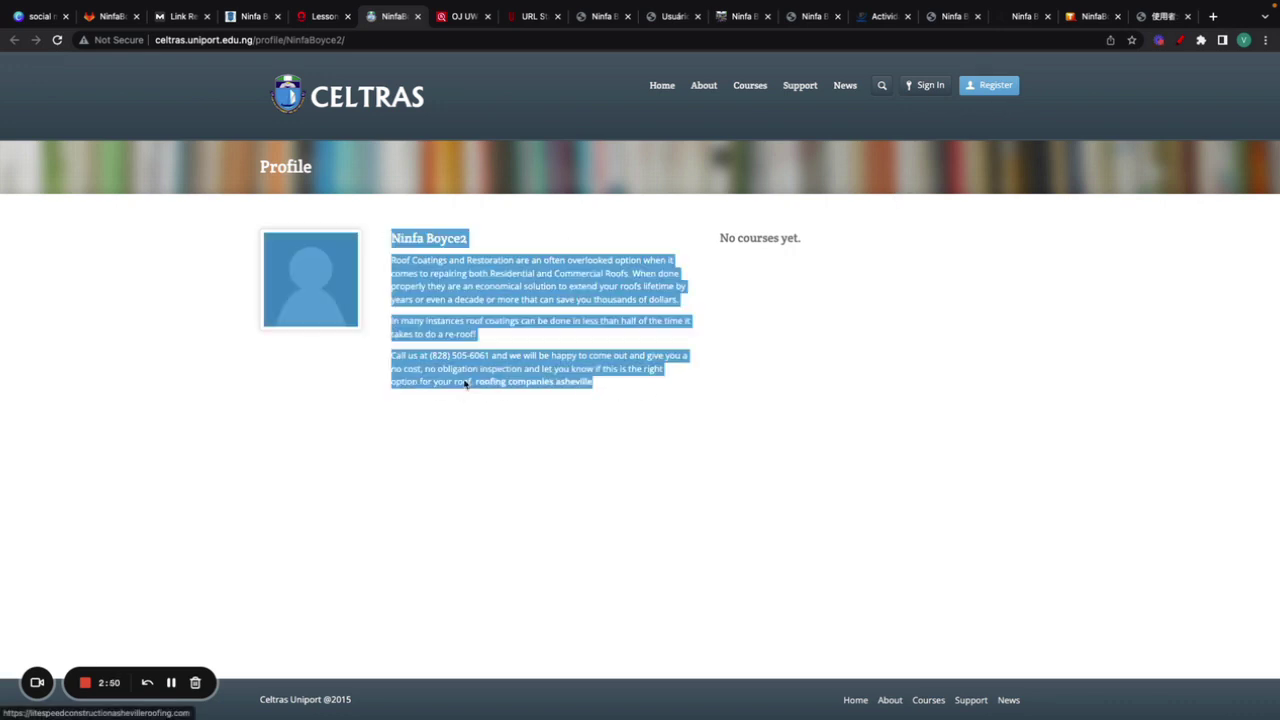
{"action": "left_click", "coordinate": [448, 28]}
- Cycle through the Ultraseek, geati, Fudan, Proescuela, ict-edu.uk, PubPub and NTNU tabs, ending on TWiki
{"action": "left_click", "coordinate": [530, 16]}
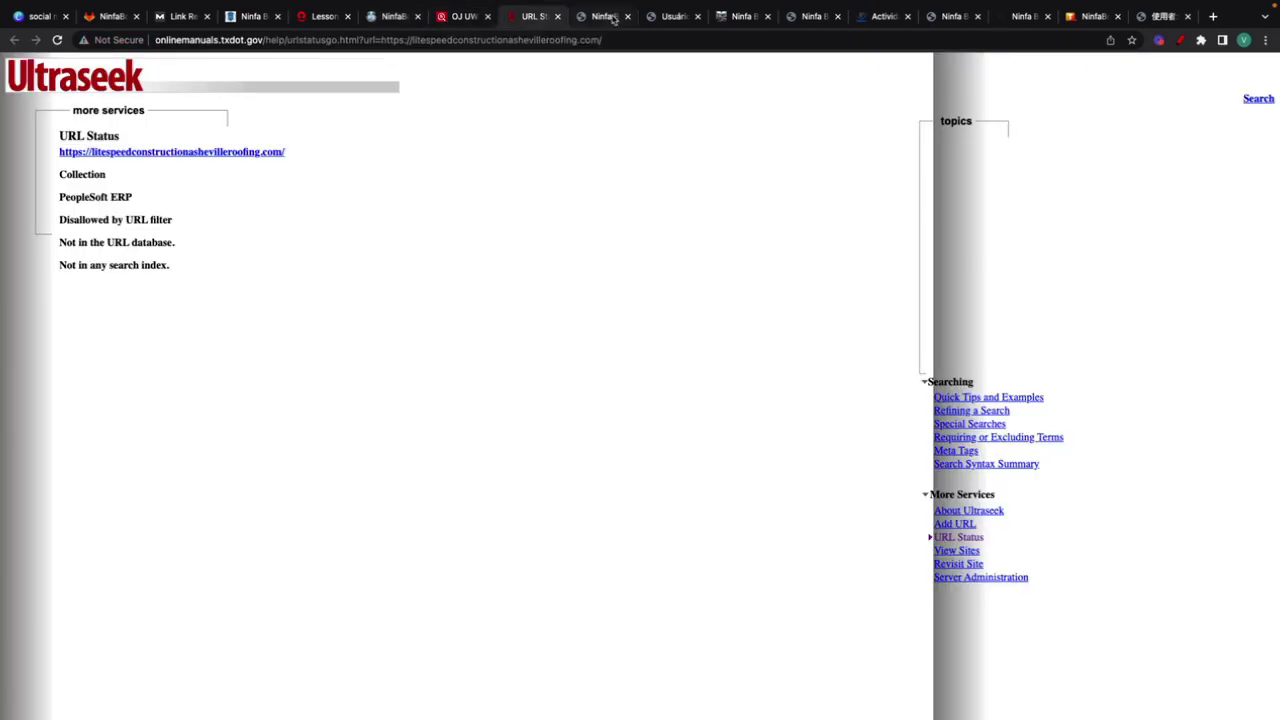
{"action": "left_click", "coordinate": [603, 16]}
{"action": "left_click", "coordinate": [670, 16]}
{"action": "left_click", "coordinate": [722, 17]}
{"action": "left_click", "coordinate": [808, 16]}
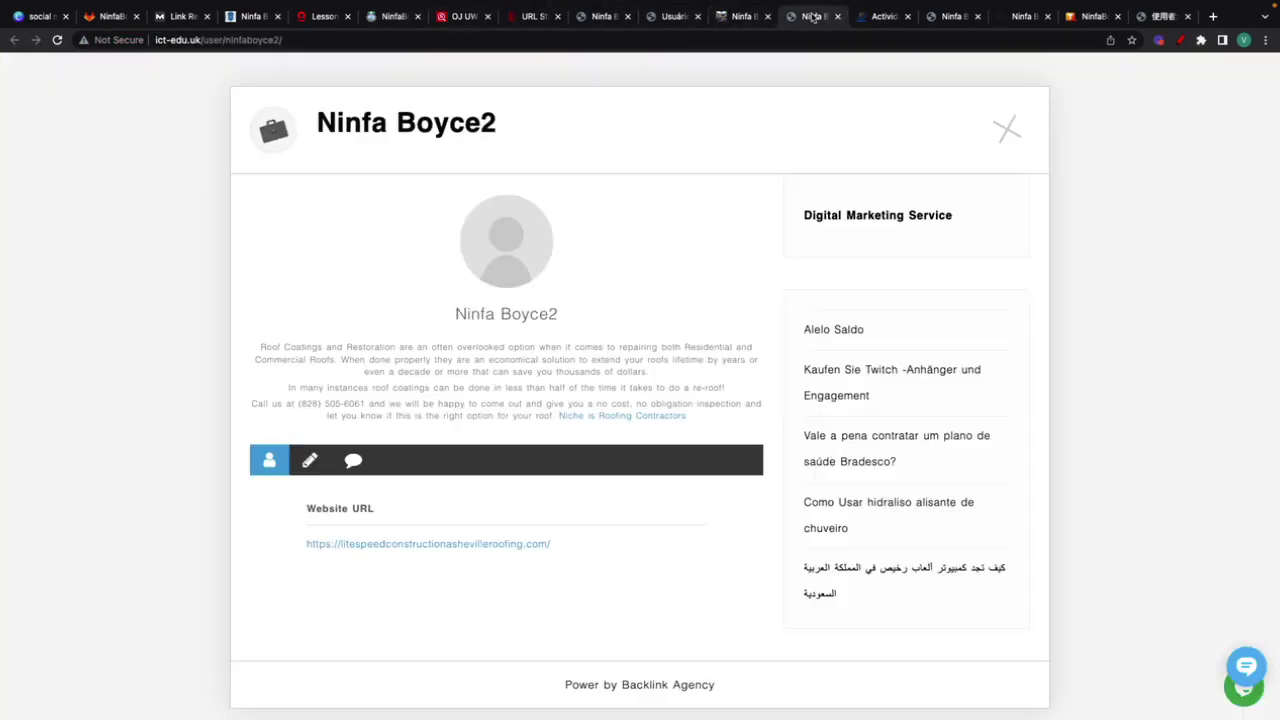
{"action": "left_click", "coordinate": [880, 16]}
{"action": "left_click", "coordinate": [952, 17]}
{"action": "left_click", "coordinate": [1022, 16]}
{"action": "left_click", "coordinate": [1092, 16]}
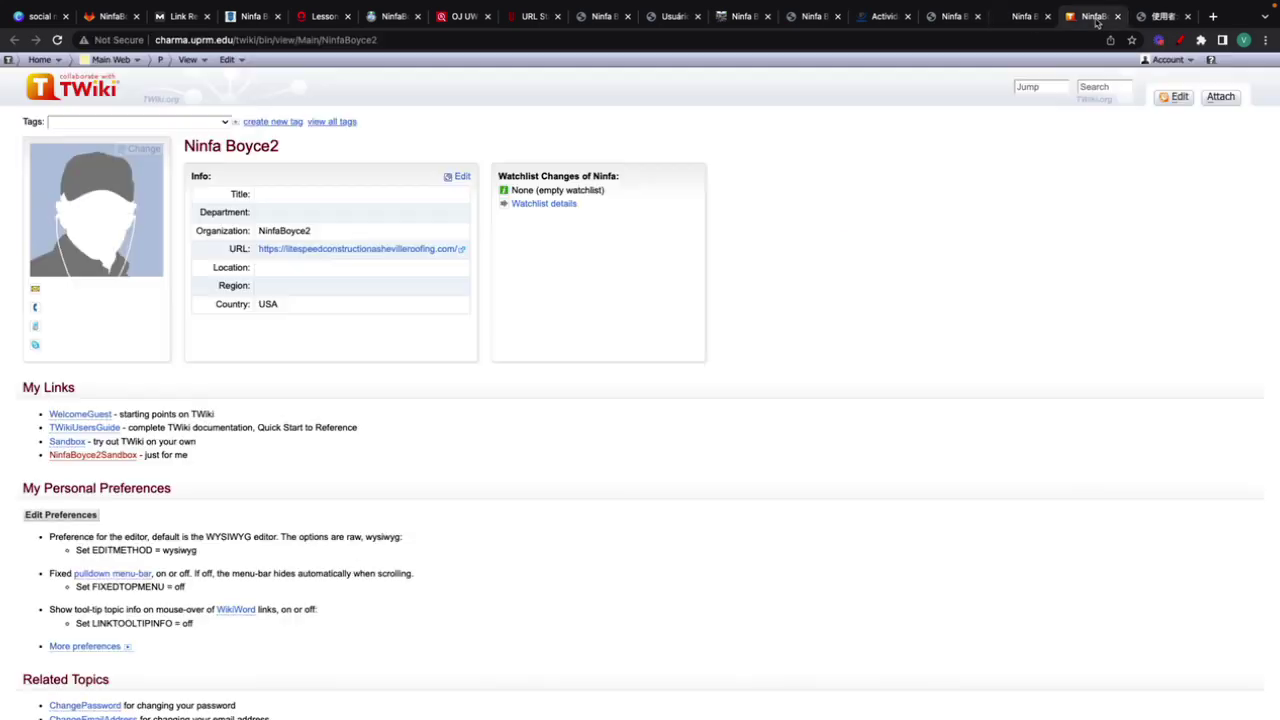
{"action": "left_click", "coordinate": [1155, 17]}
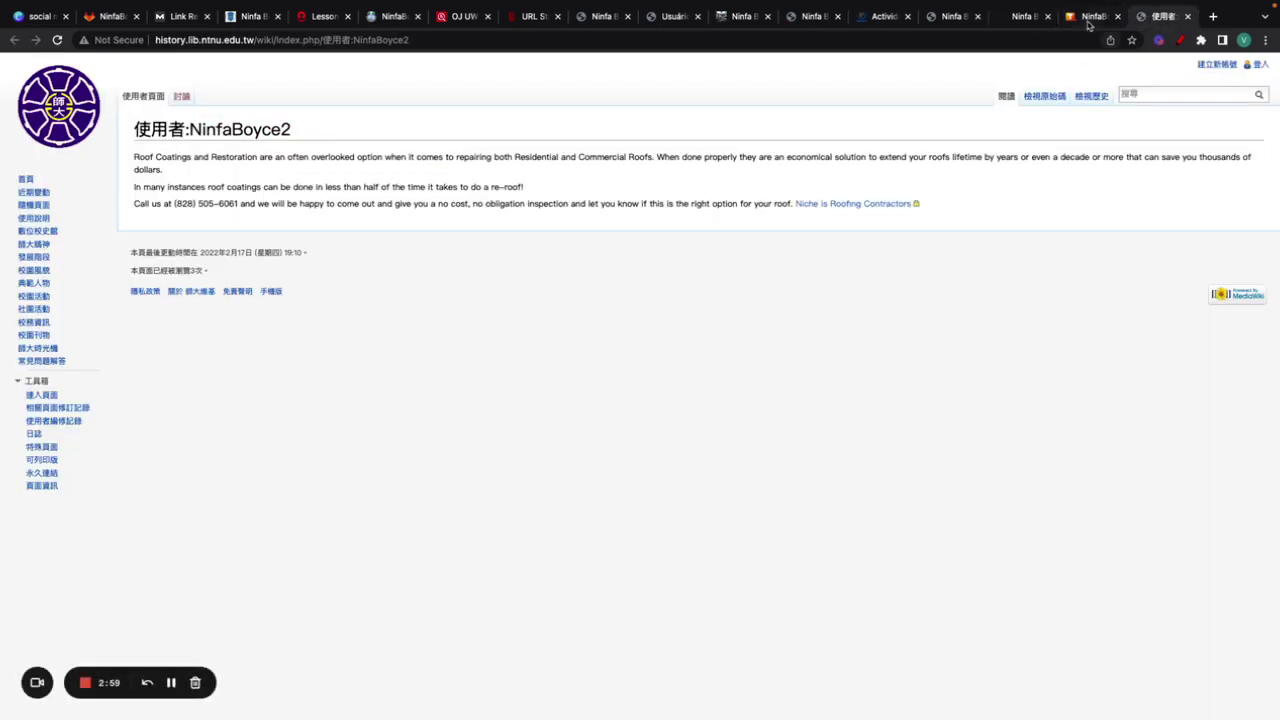
{"action": "key", "text": "ctrl+shift+Tab"}
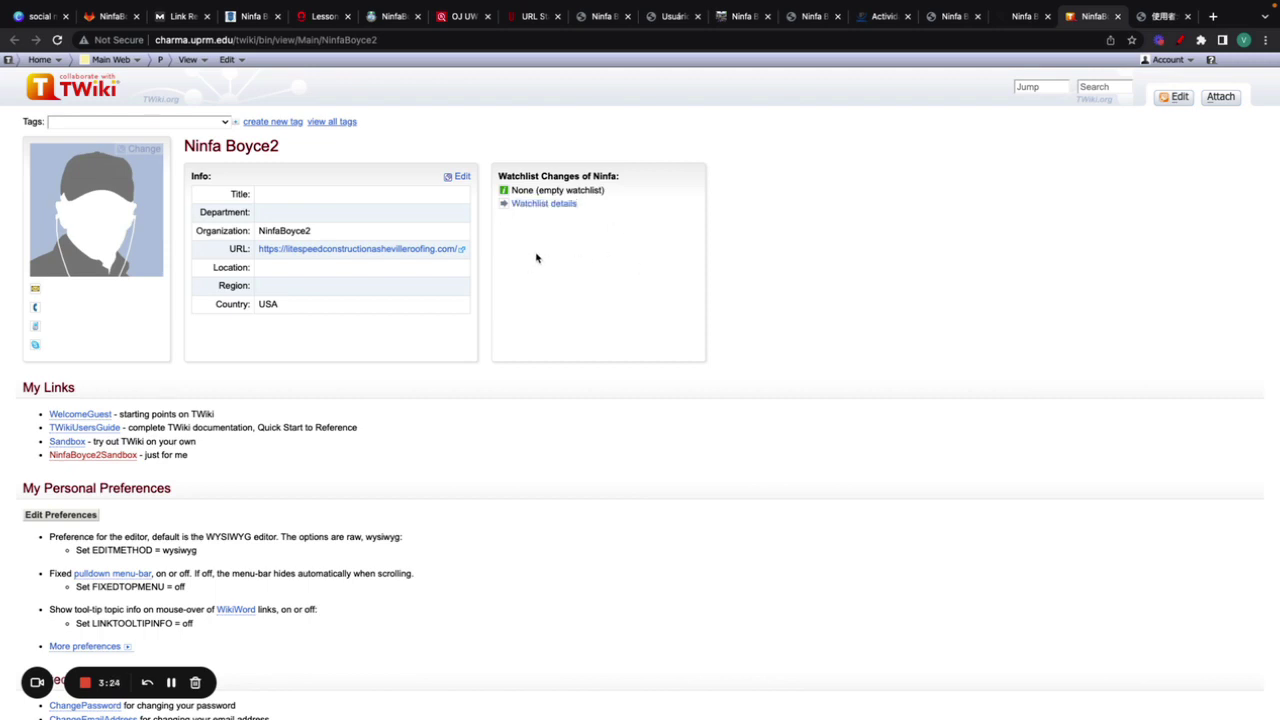
- Inspect the website URL in the TWiki Info box, glance at the lwccareers profile, then return to CISL Lessons
{"action": "triple_click", "coordinate": [414, 249]}
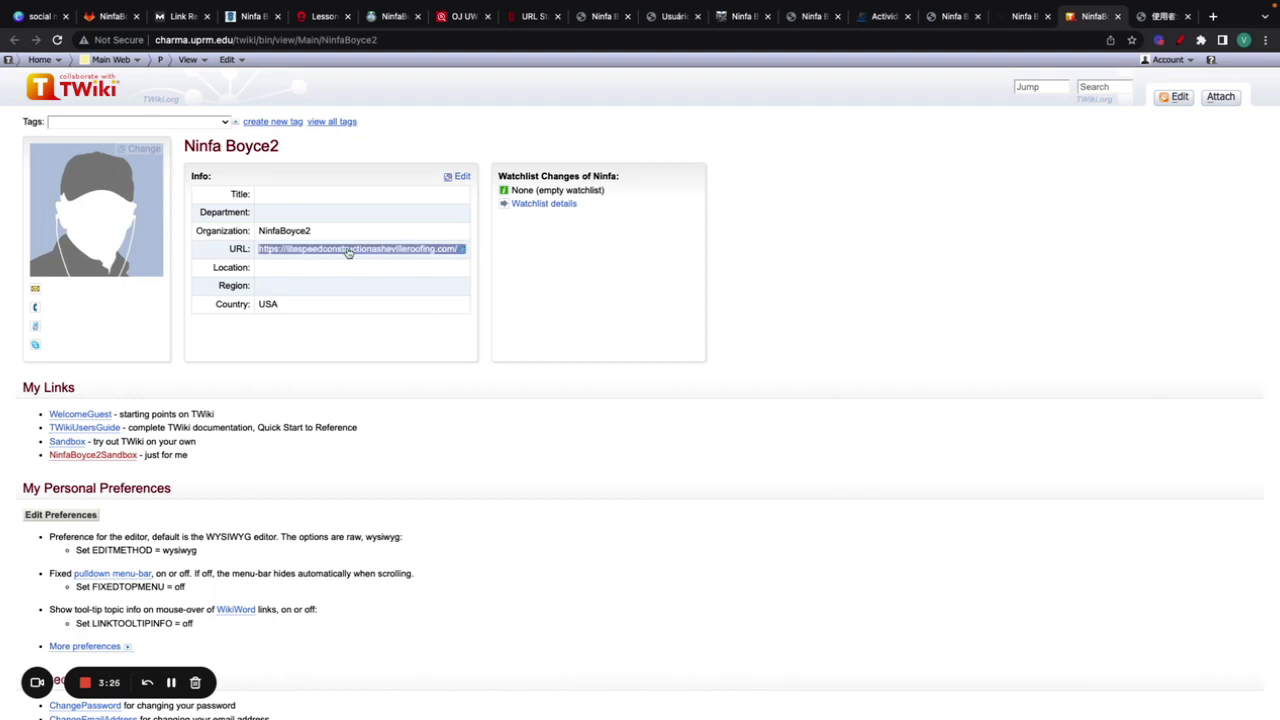
{"action": "left_click", "coordinate": [521, 268]}
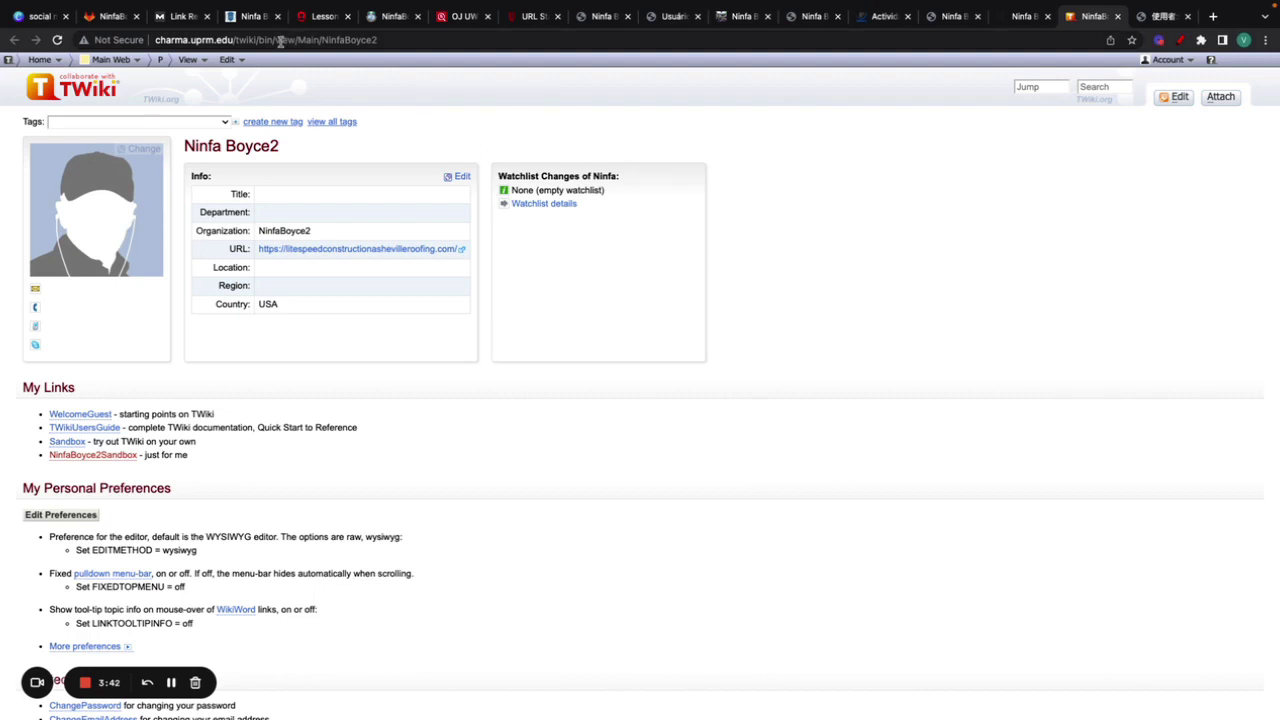
{"action": "left_click", "coordinate": [253, 17]}
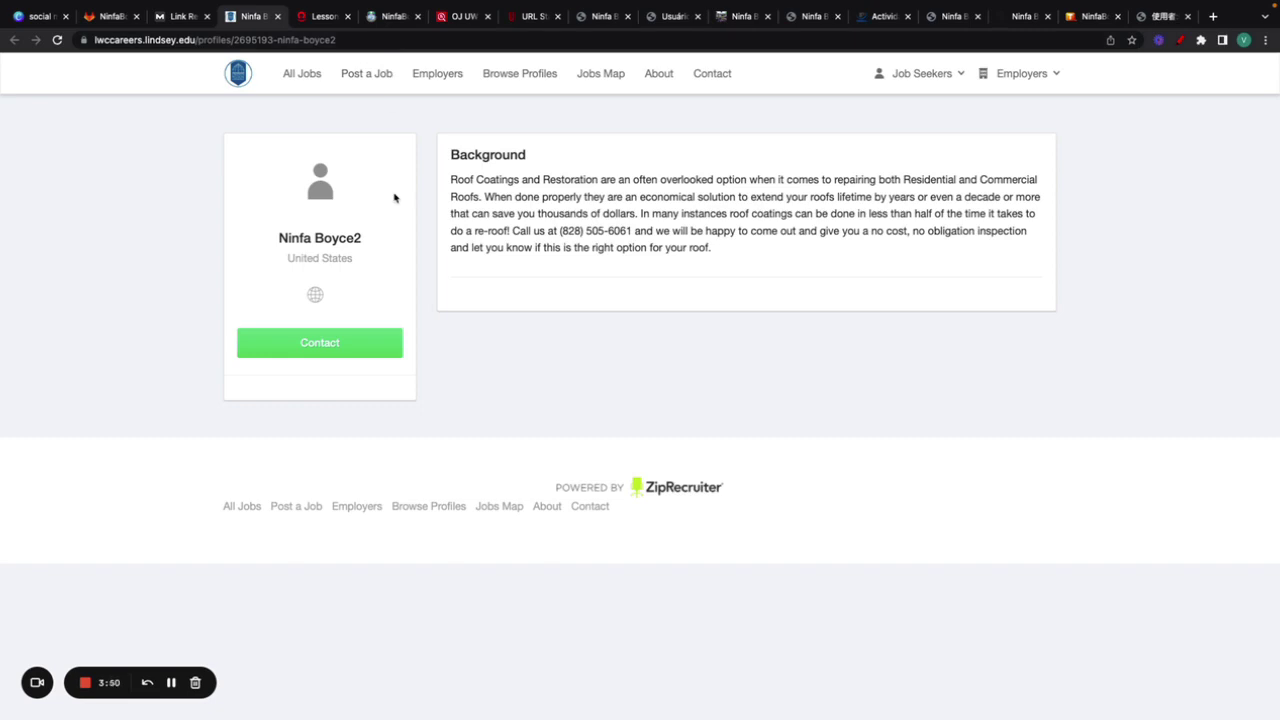
{"action": "left_click", "coordinate": [322, 18]}
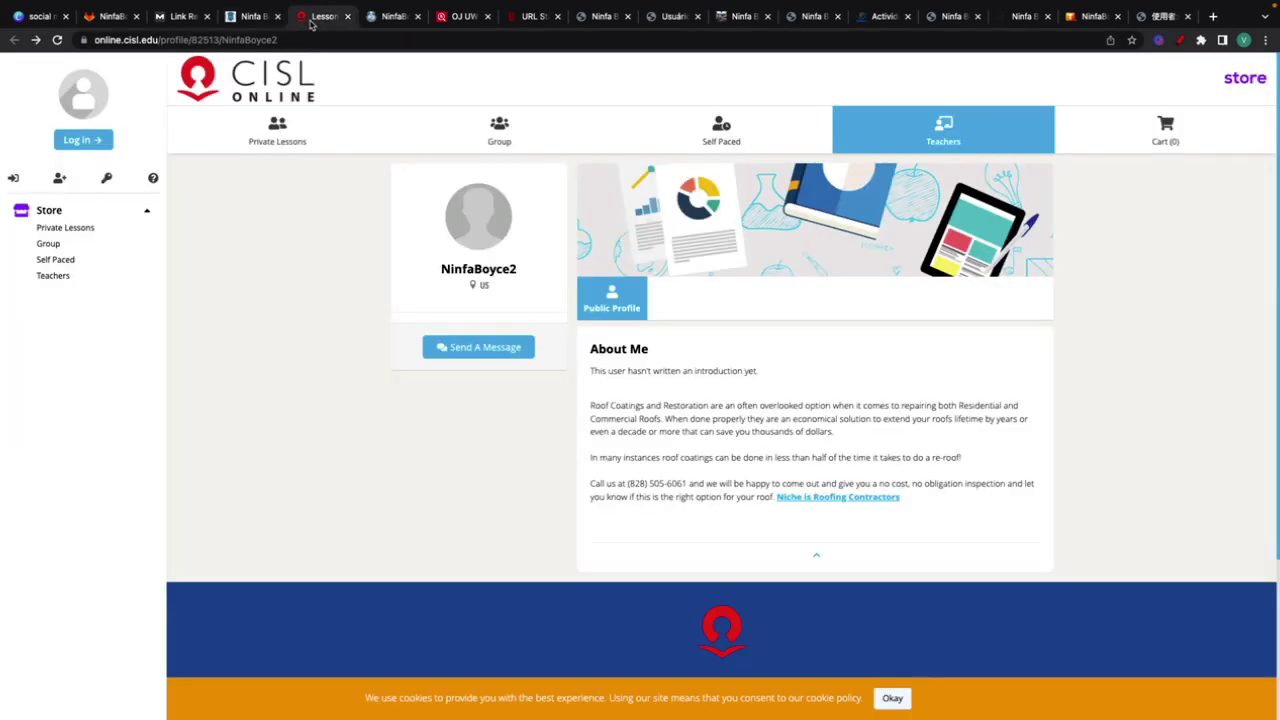